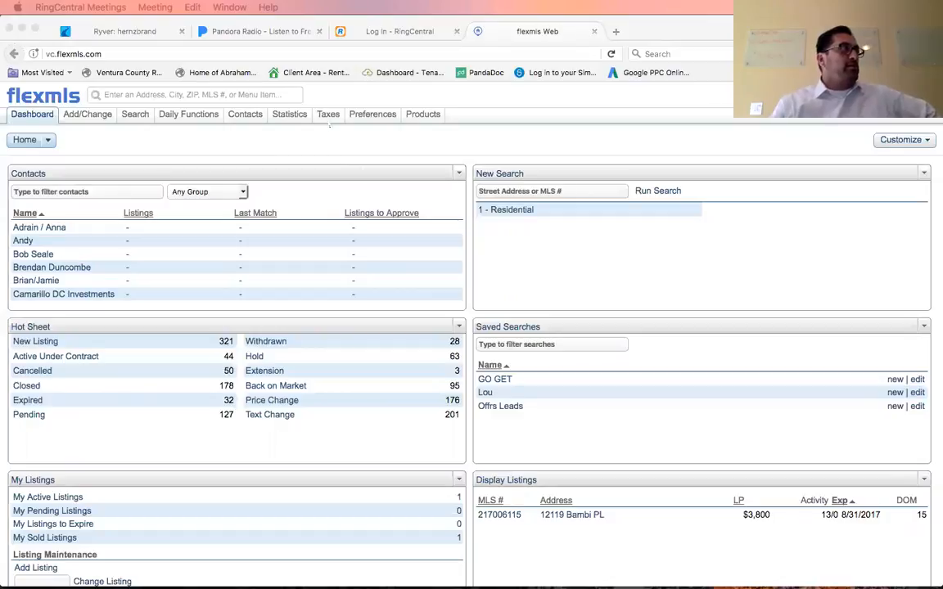
Open Realist Tax Info and search for the subject property by its street address.
click(328, 115)
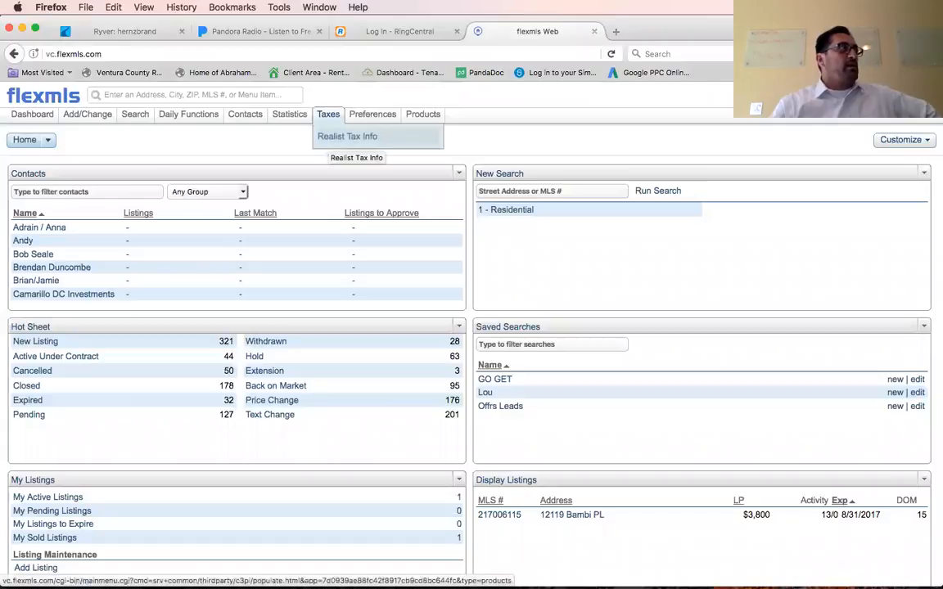
click(347, 136)
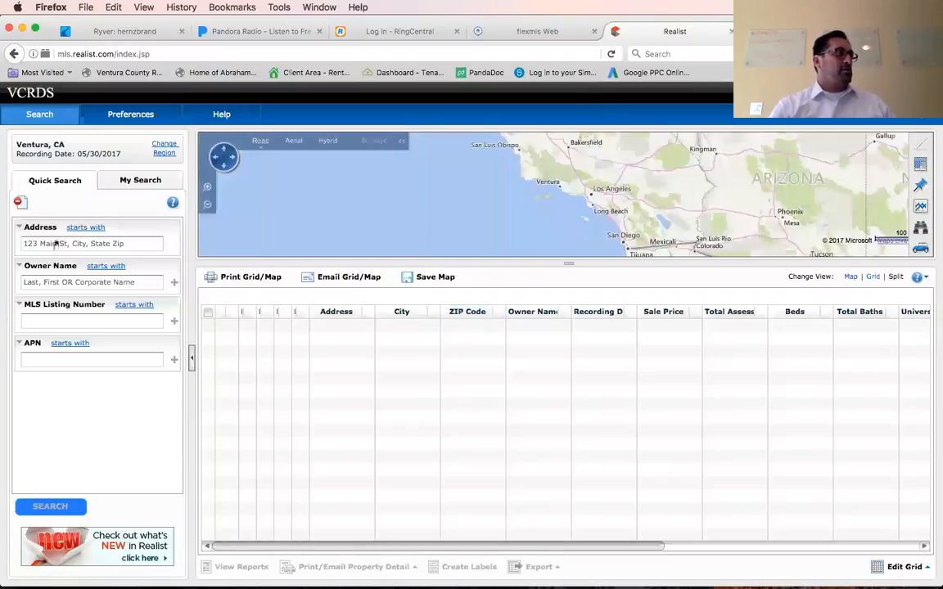
click(55, 244)
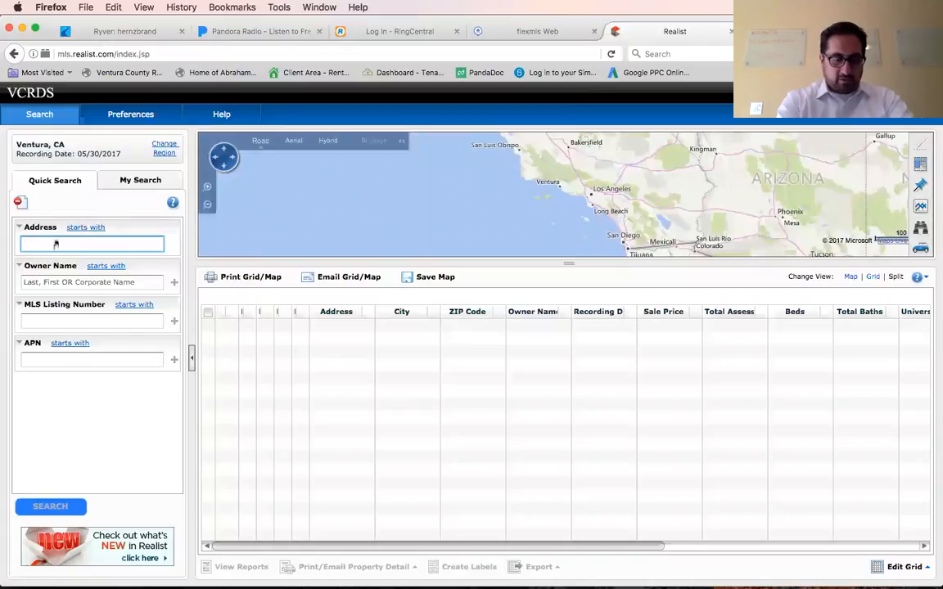
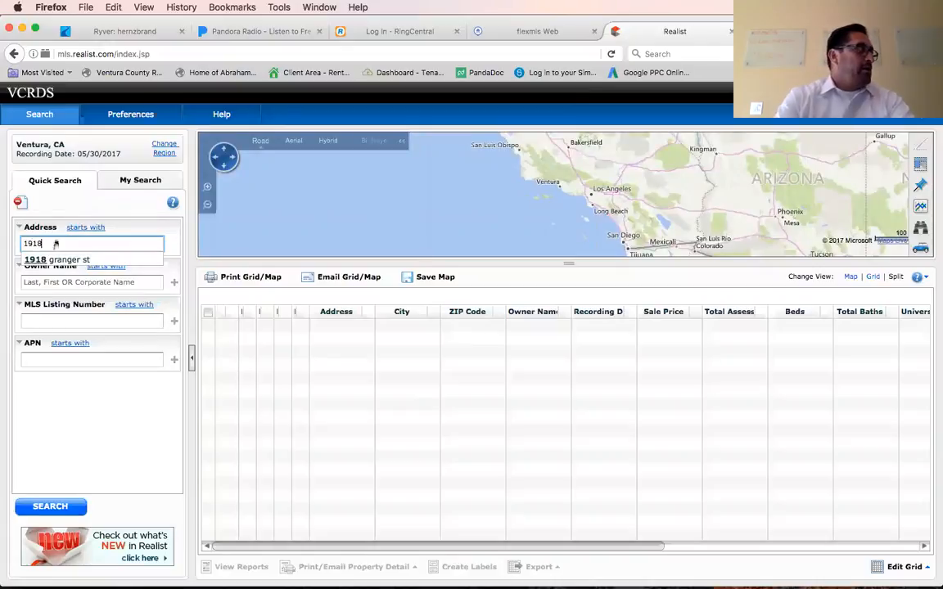
click(57, 262)
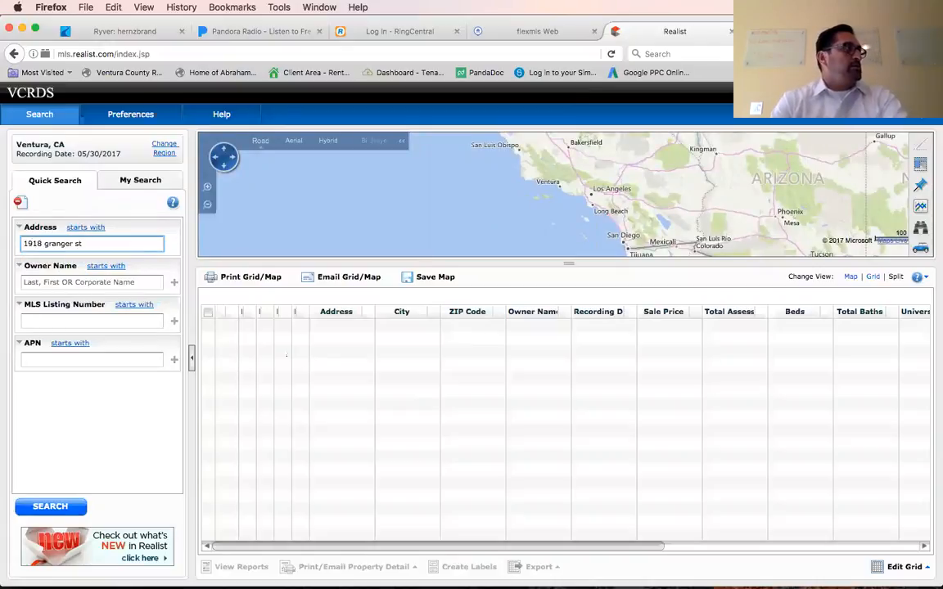
click(58, 509)
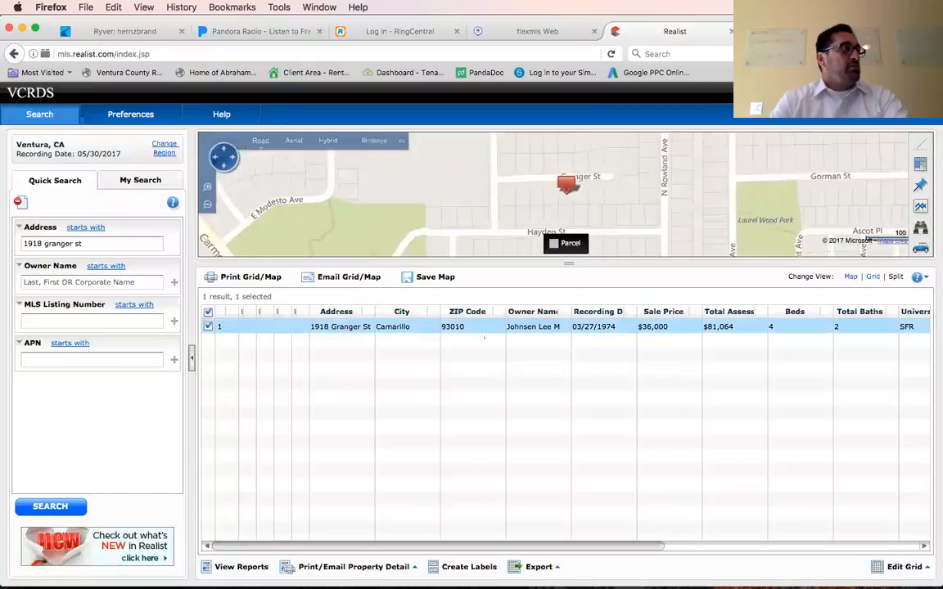
Open the found property's report, review its owner, tax, characteristics, estimated value, sales and mortgage sections, and view its comparables.
double_click(482, 327)
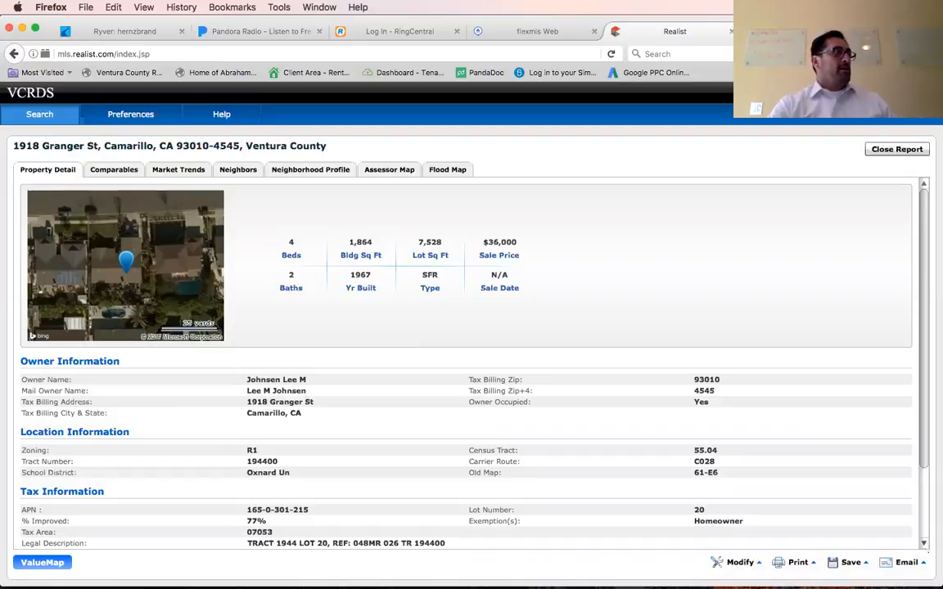
scroll(466, 360, down, 3)
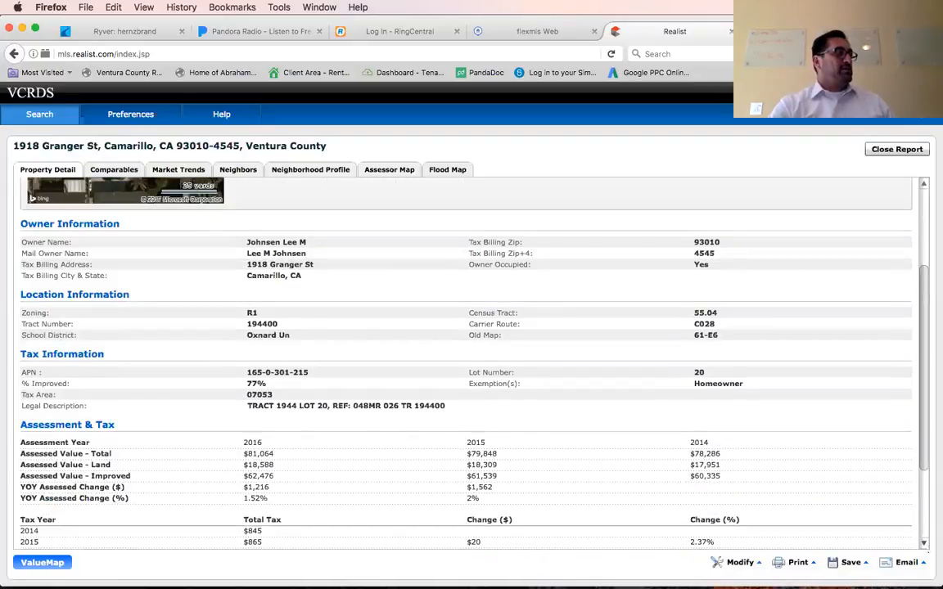
scroll(467, 360, down, 3)
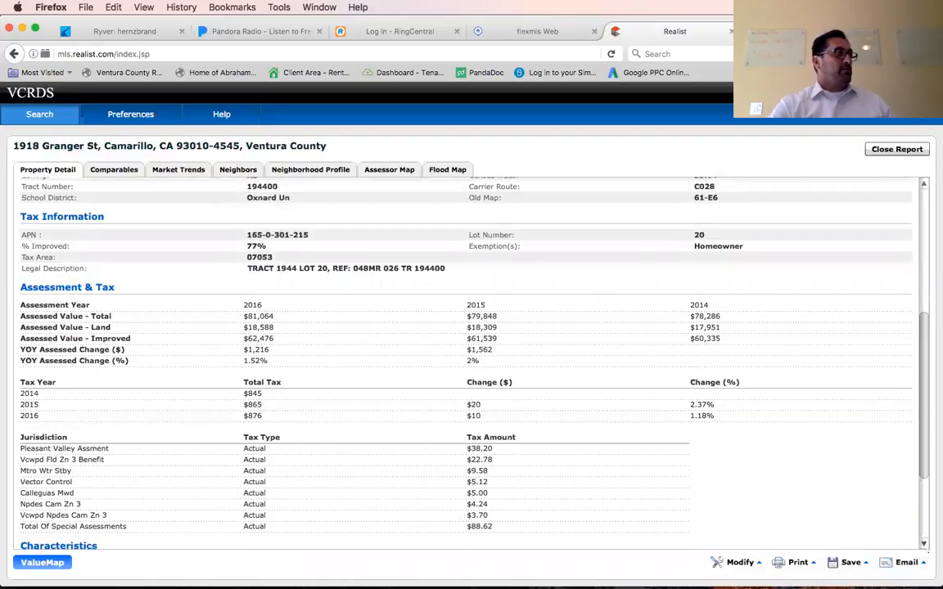
scroll(467, 360, down, 2)
scroll(467, 360, down, 2)
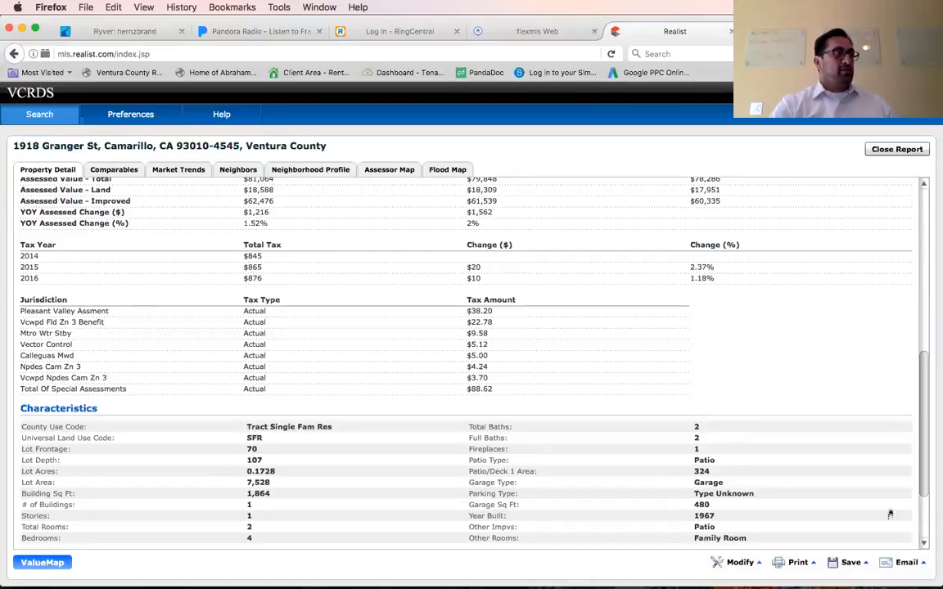
scroll(466, 360, down, 2)
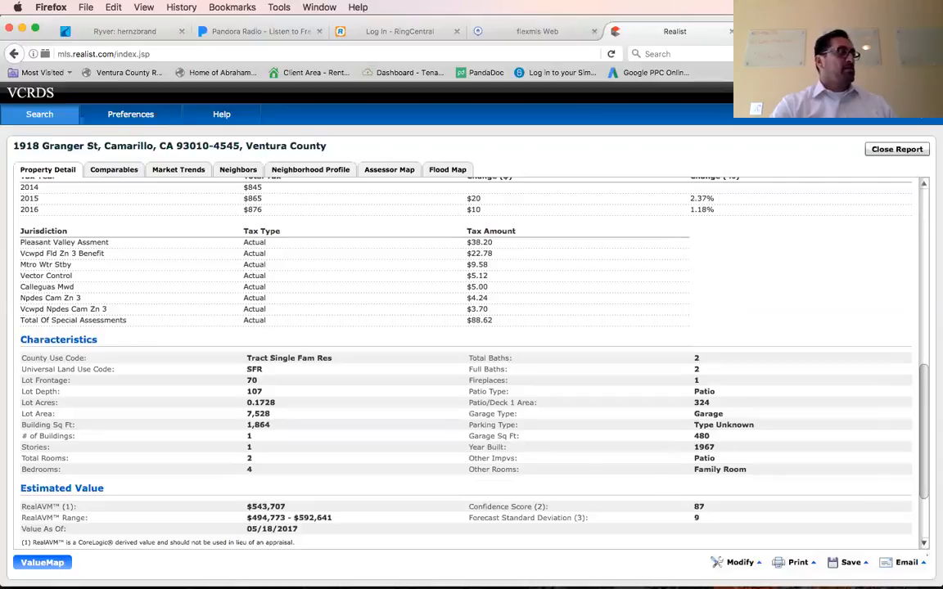
scroll(830, 440, down, 3)
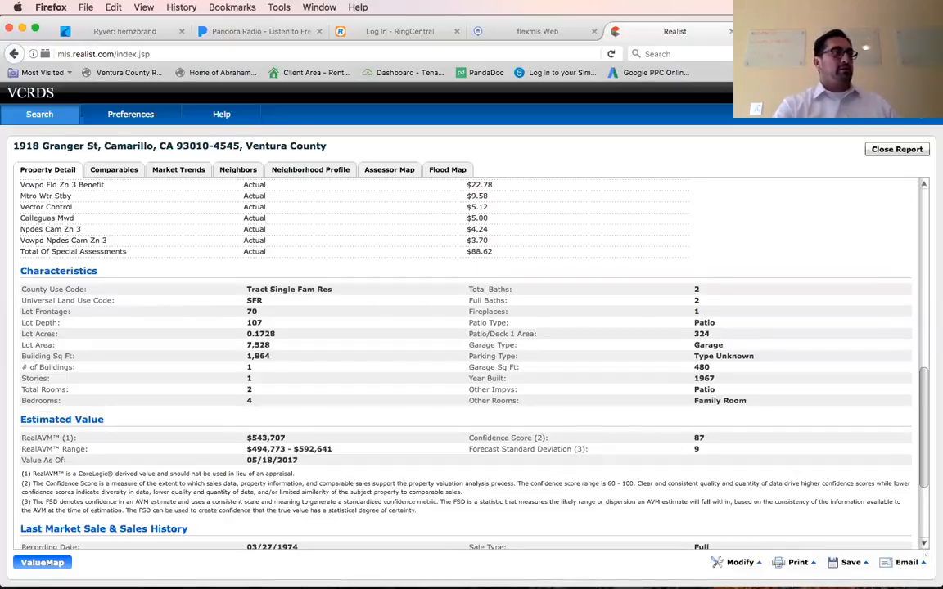
scroll(466, 360, down, 3)
scroll(467, 361, down, 2)
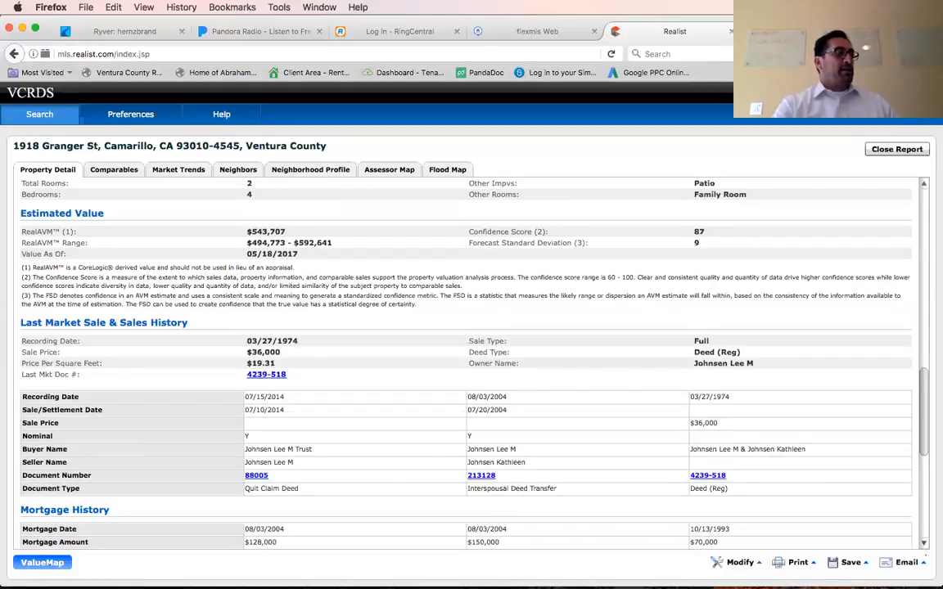
scroll(466, 360, down, 3)
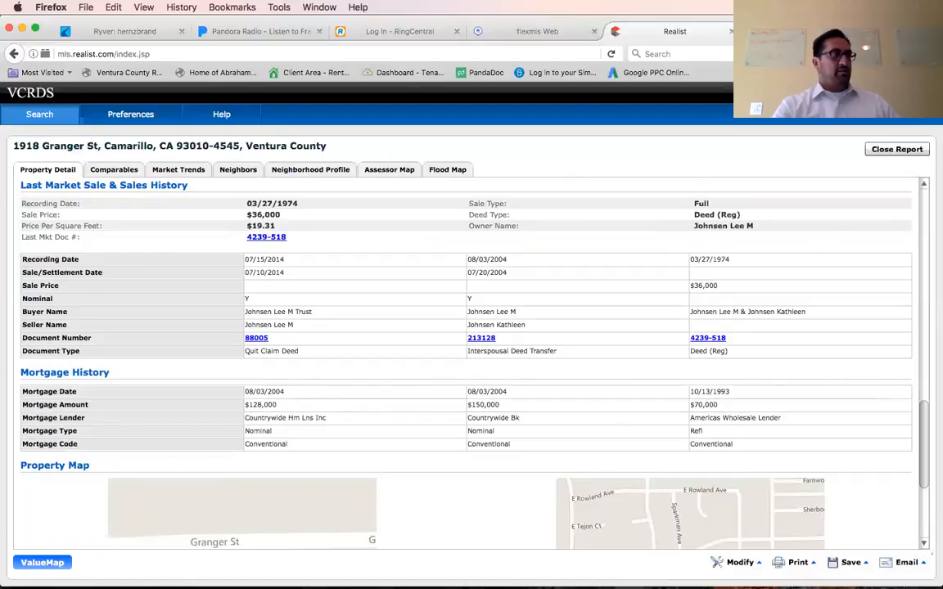
scroll(467, 360, down, 5)
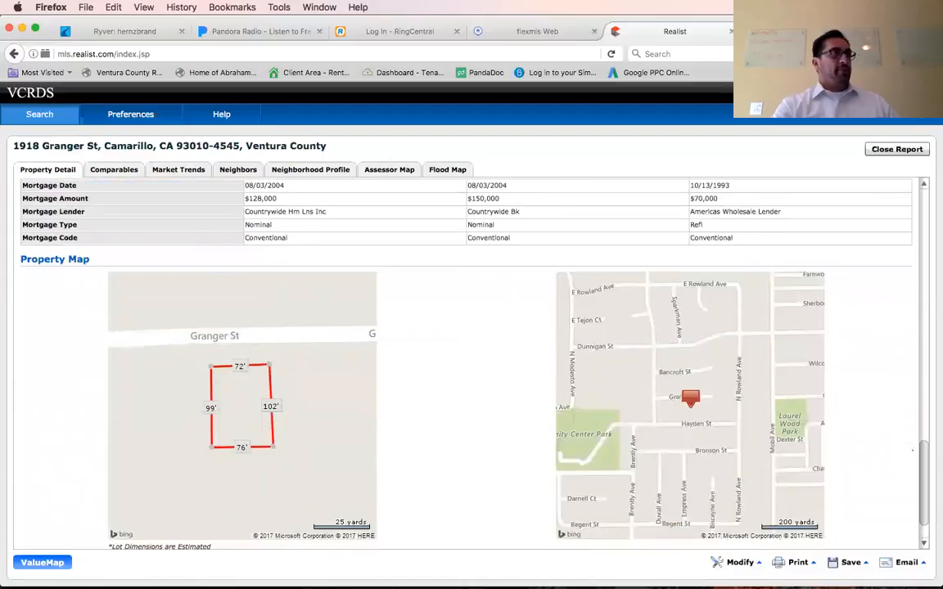
scroll(466, 351, up, 10)
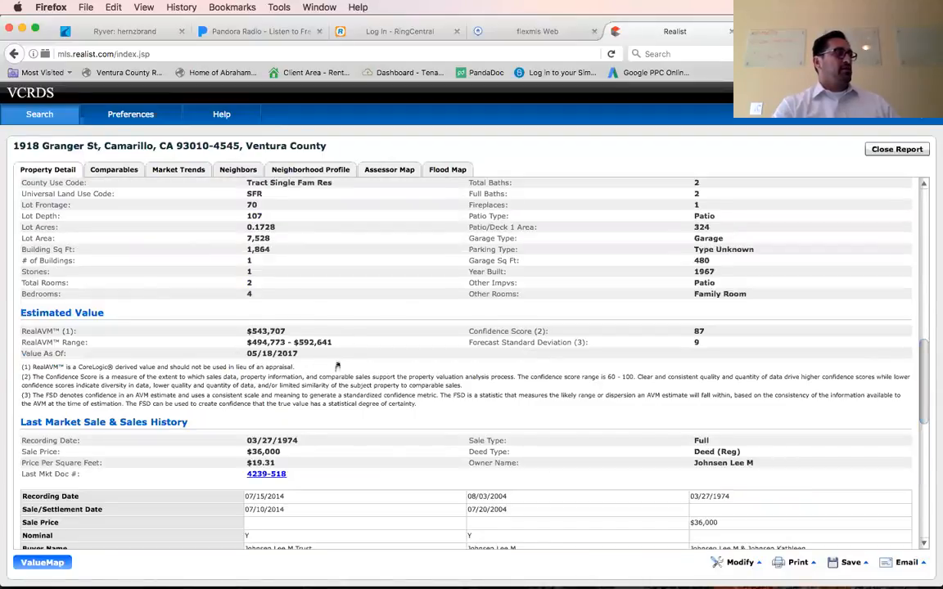
scroll(831, 344, up, 8)
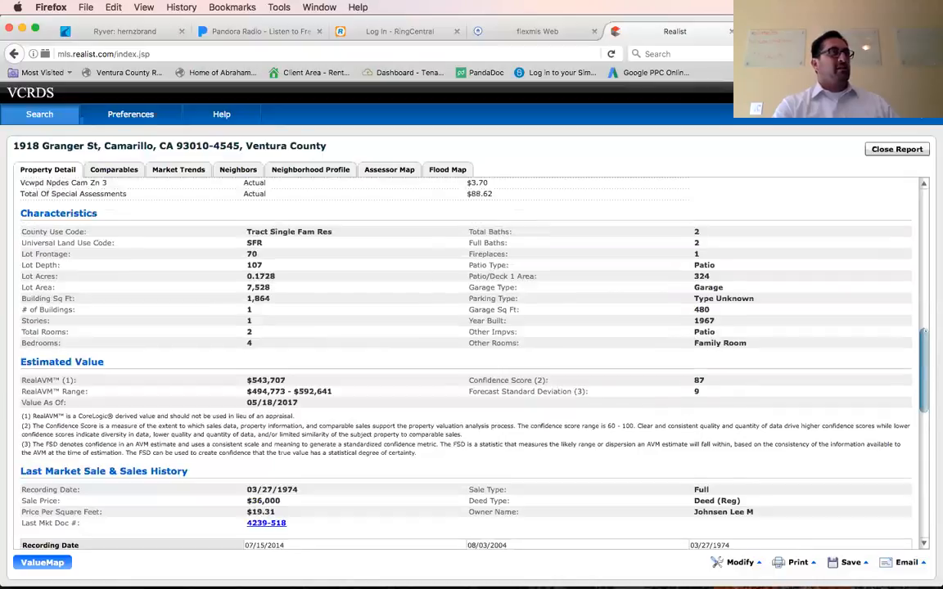
scroll(920, 262, up, 5)
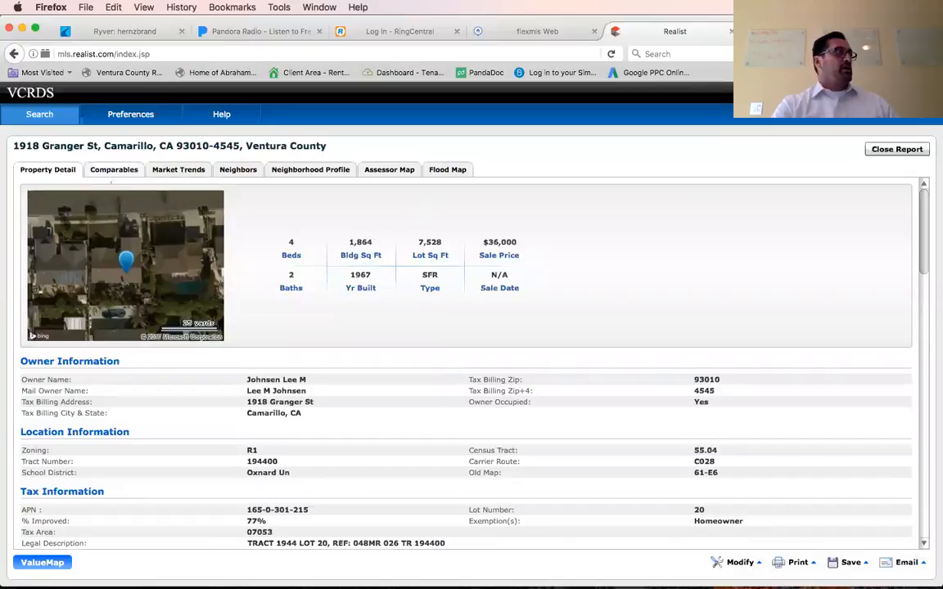
click(106, 169)
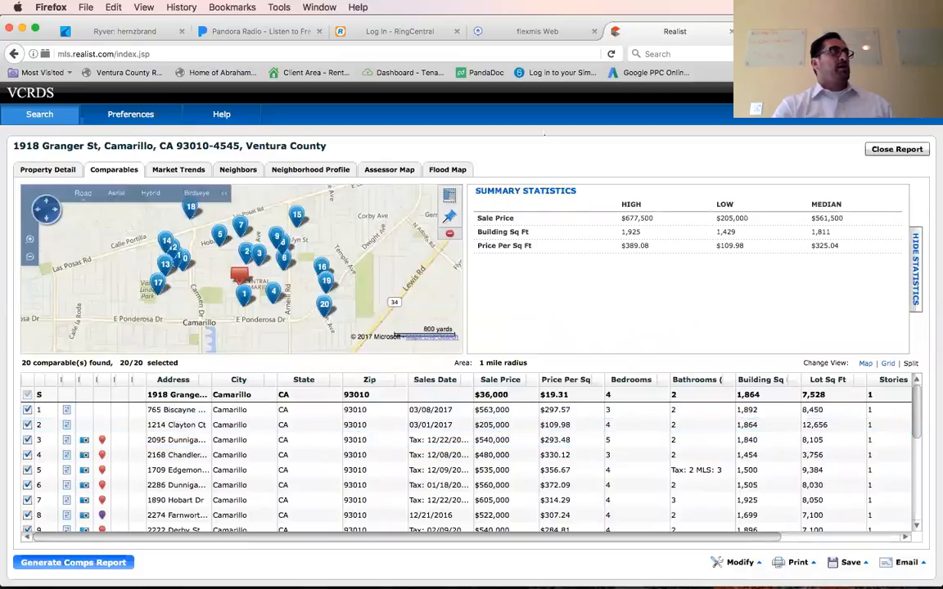
Return to flexmls and start a map search using the 1 - Residential quick search.
click(530, 35)
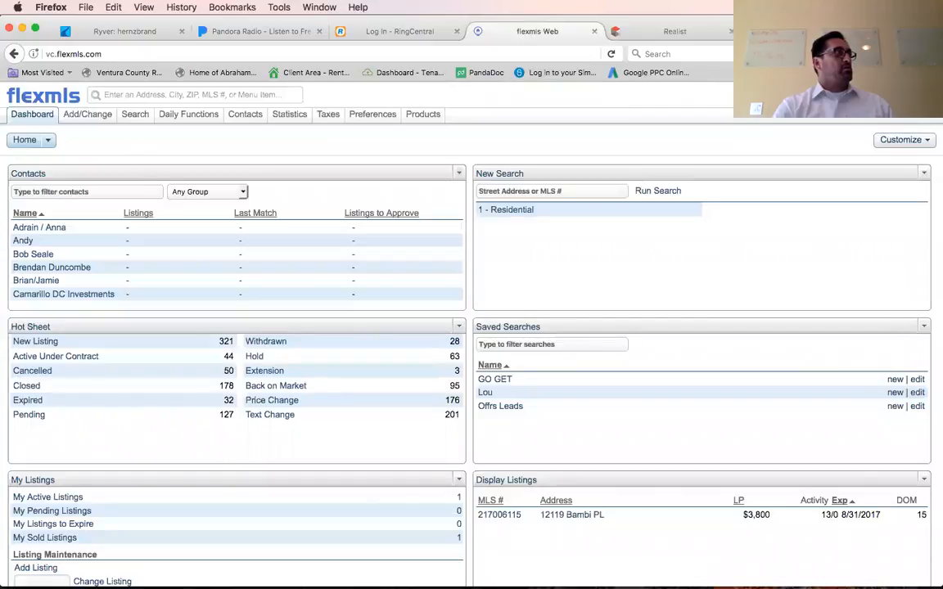
mouse_move(136, 115)
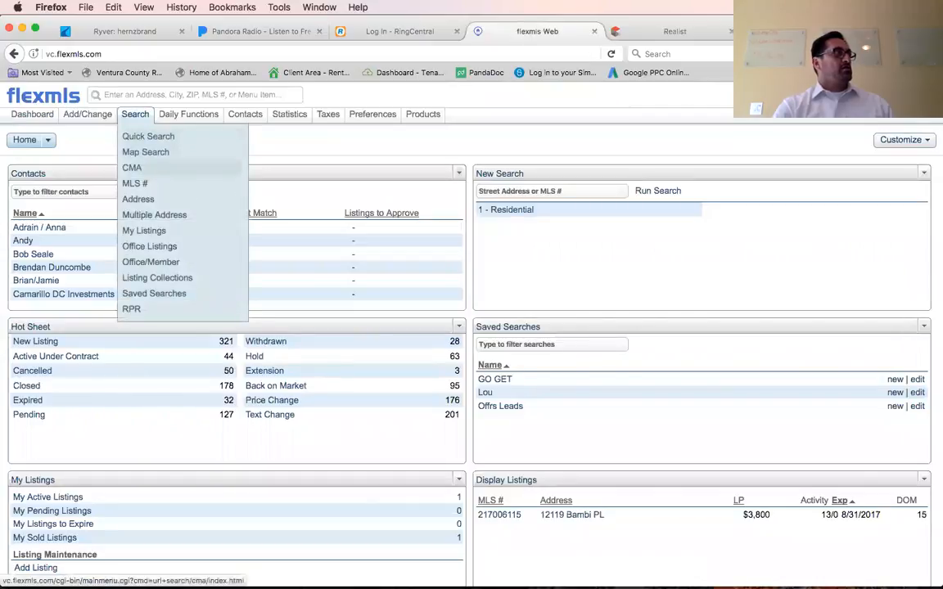
click(145, 152)
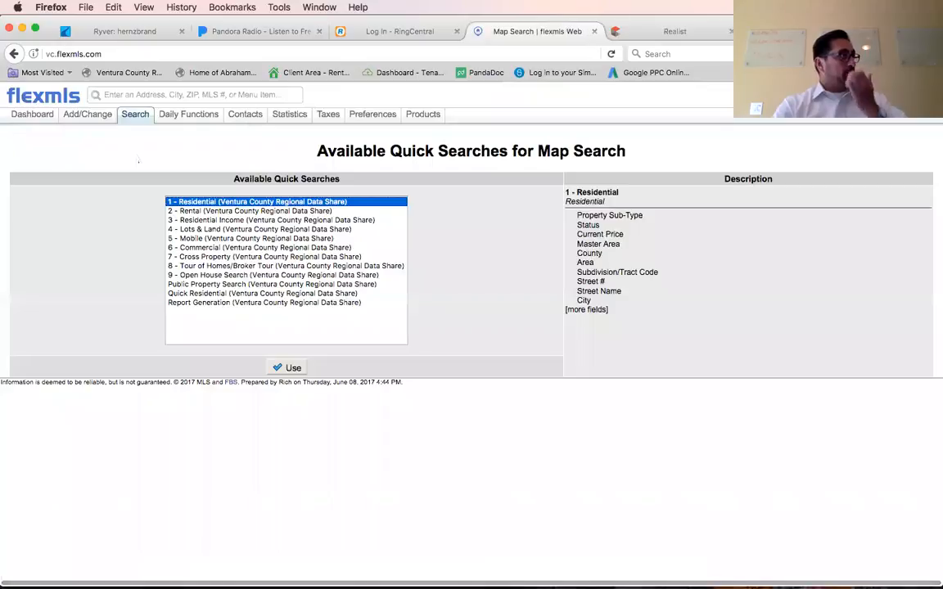
click(282, 368)
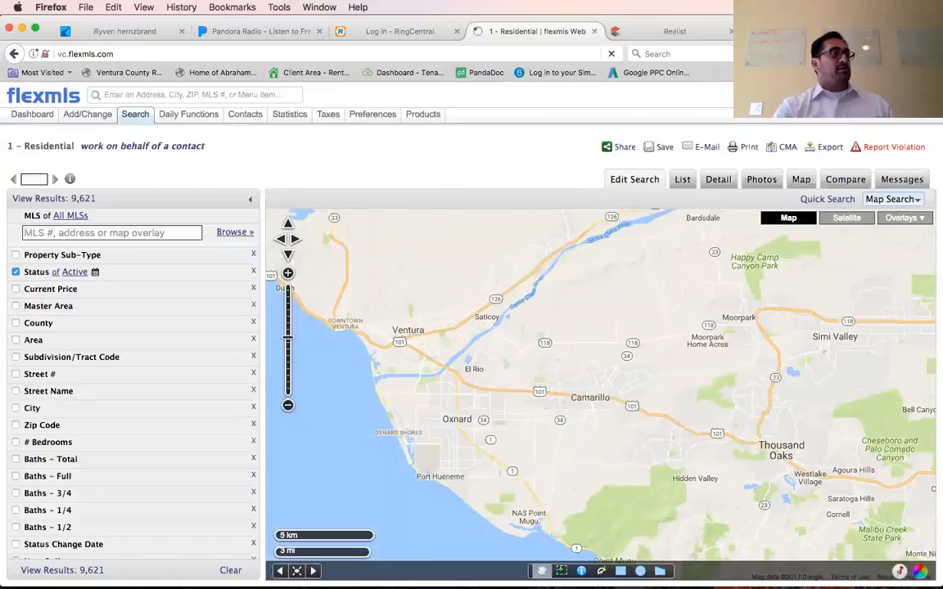
Using the Realist comparables map as reference, draw a rectangular search area in Camarillo between Las Posas Rd and E Ponderosa Dr.
scroll(583, 387, up, 1)
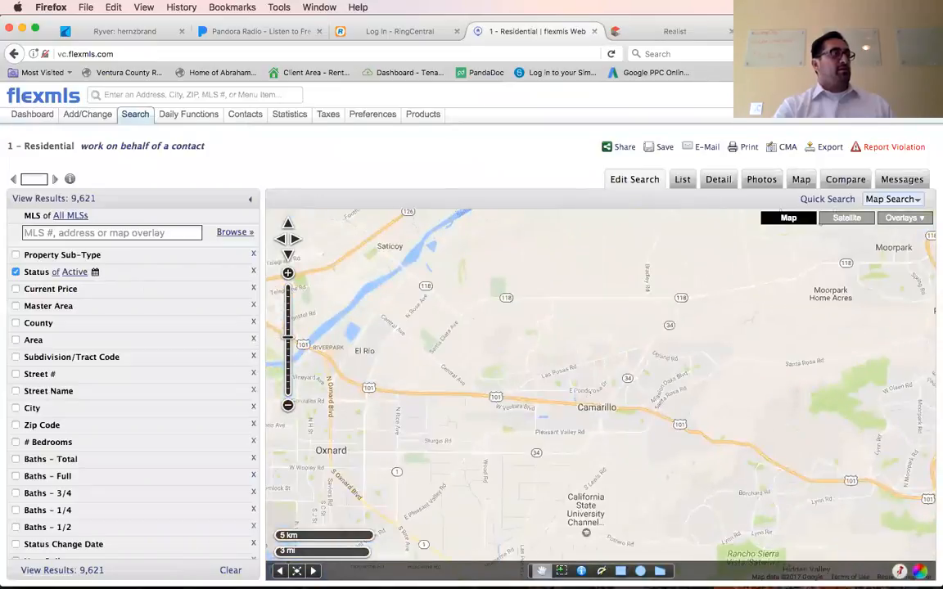
scroll(589, 390, up, 1)
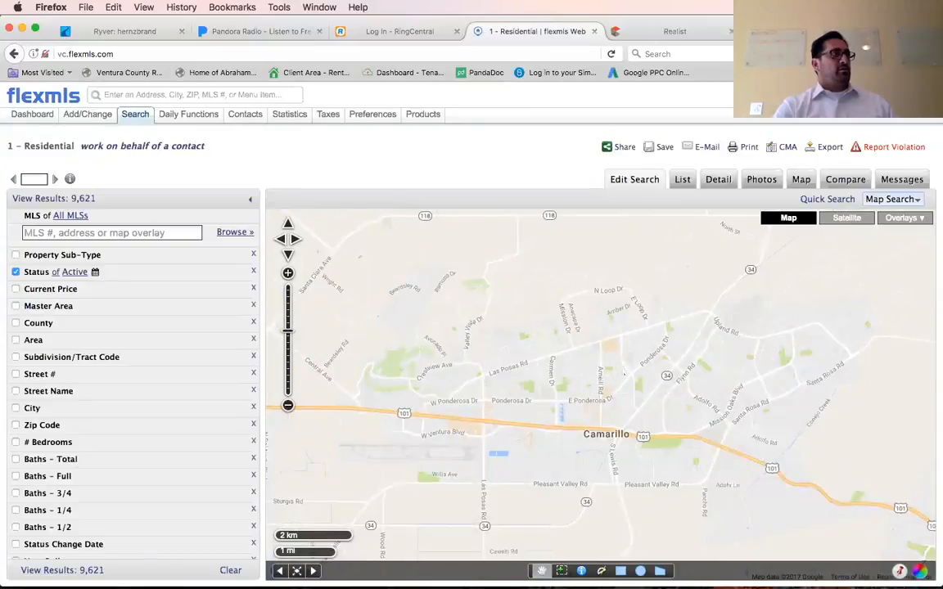
scroll(622, 373, up, 1)
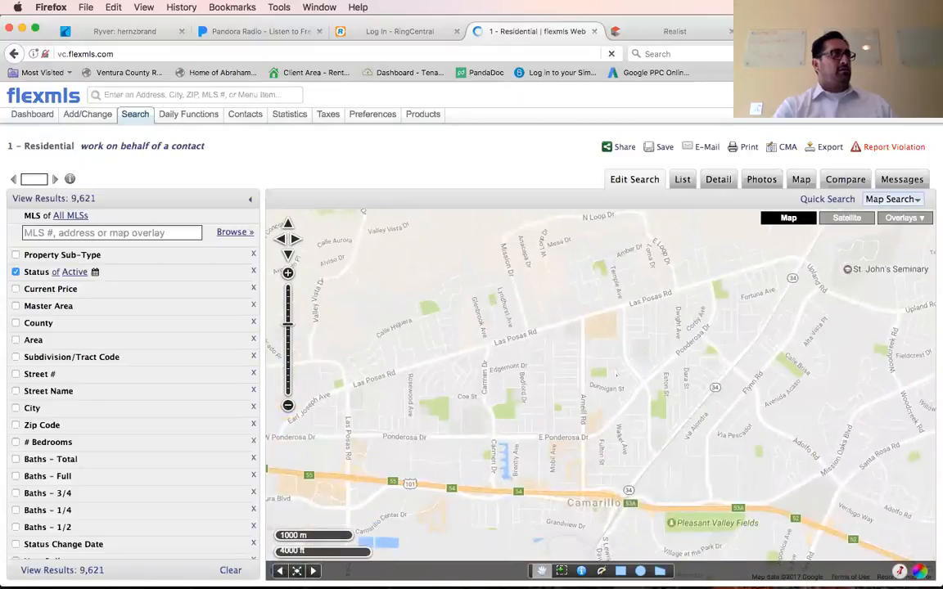
scroll(615, 375, up, 1)
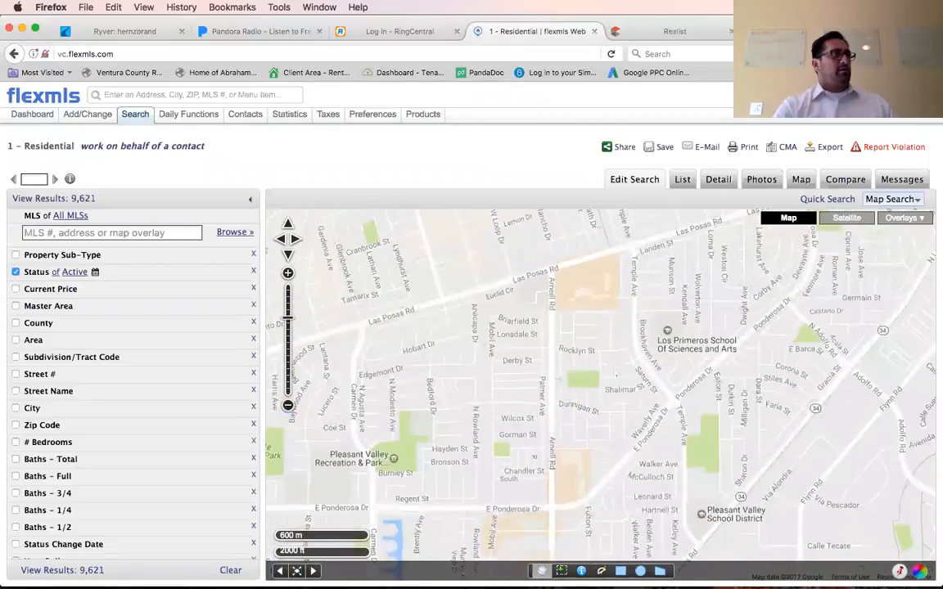
click(671, 33)
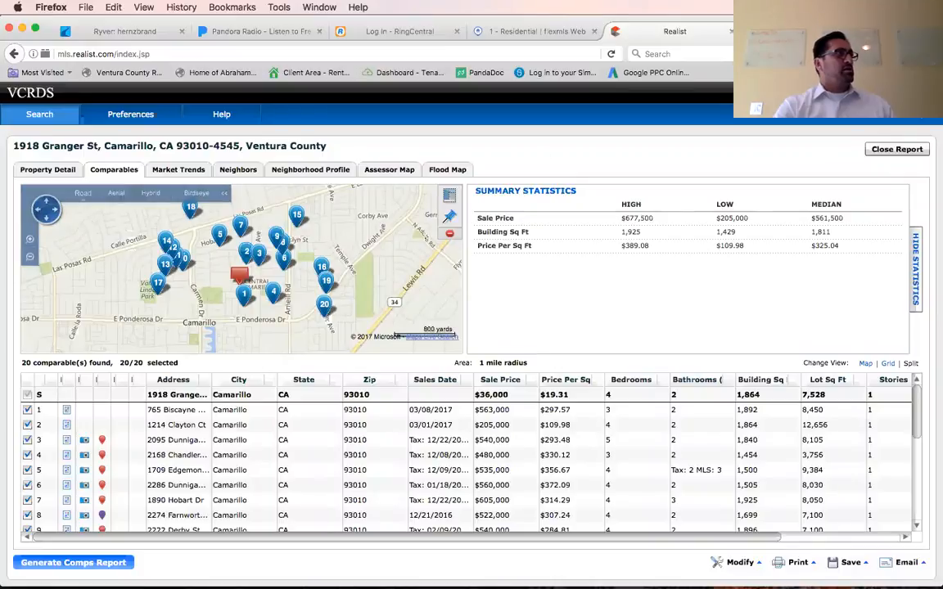
click(534, 31)
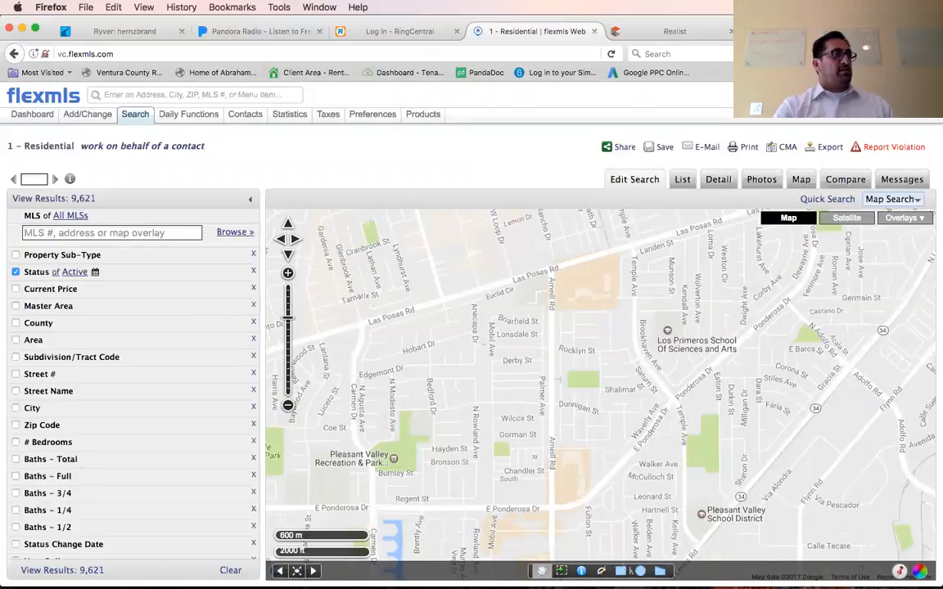
click(620, 570)
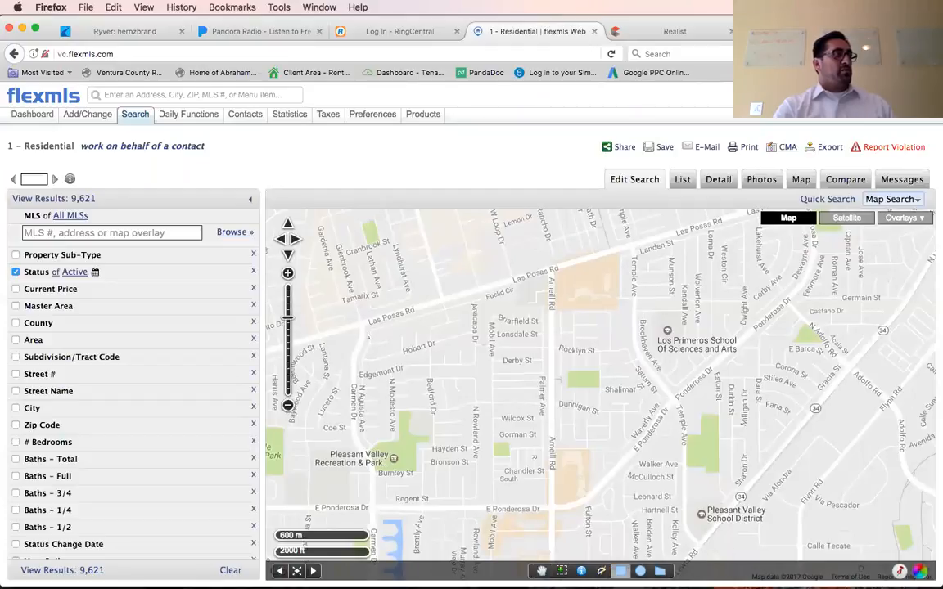
mouse_move(367, 327)
mouse_down()
mouse_move(423, 347)
mouse_move(477, 296)
mouse_move(479, 320)
mouse_move(341, 305)
mouse_move(373, 343)
mouse_up()
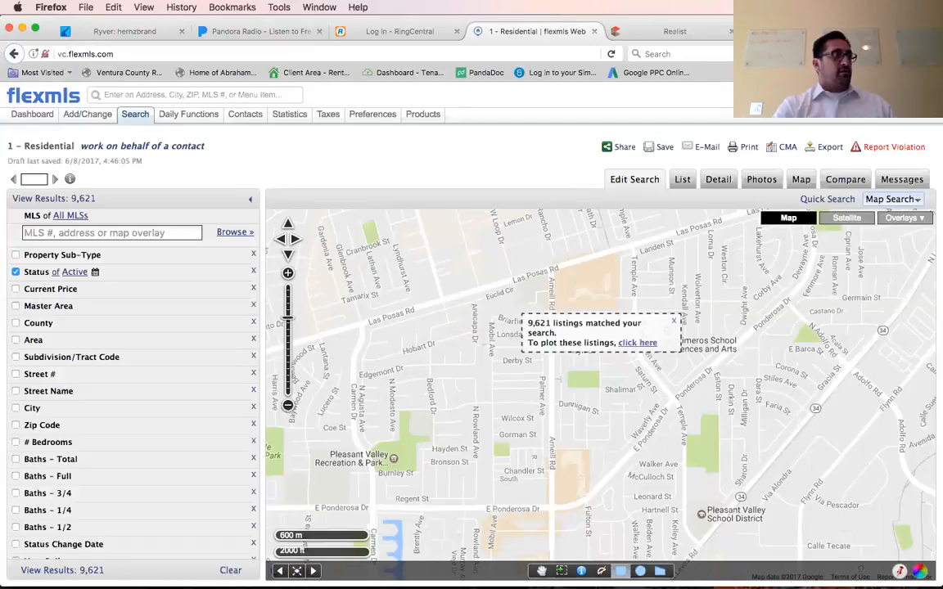
click(674, 321)
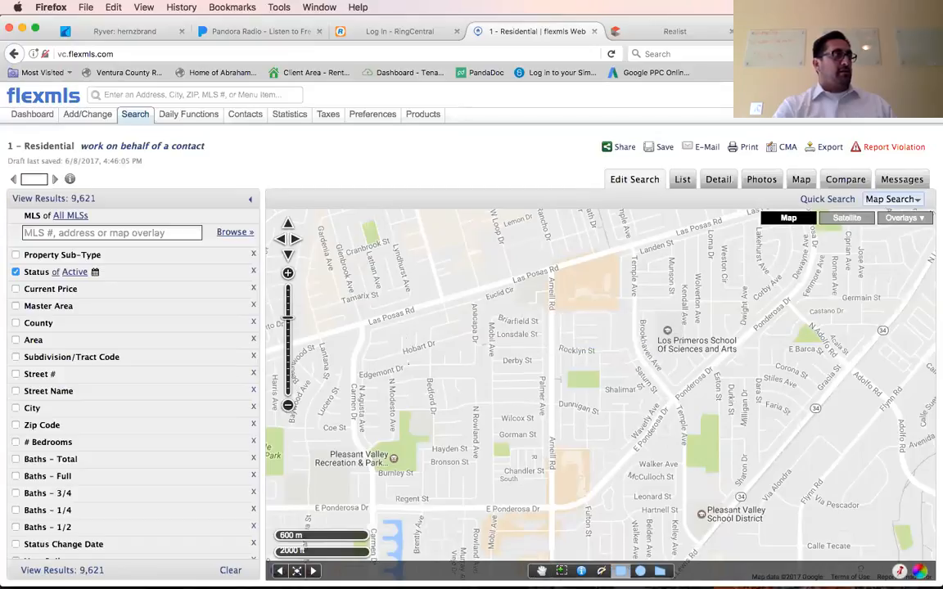
drag(366, 316, 629, 506)
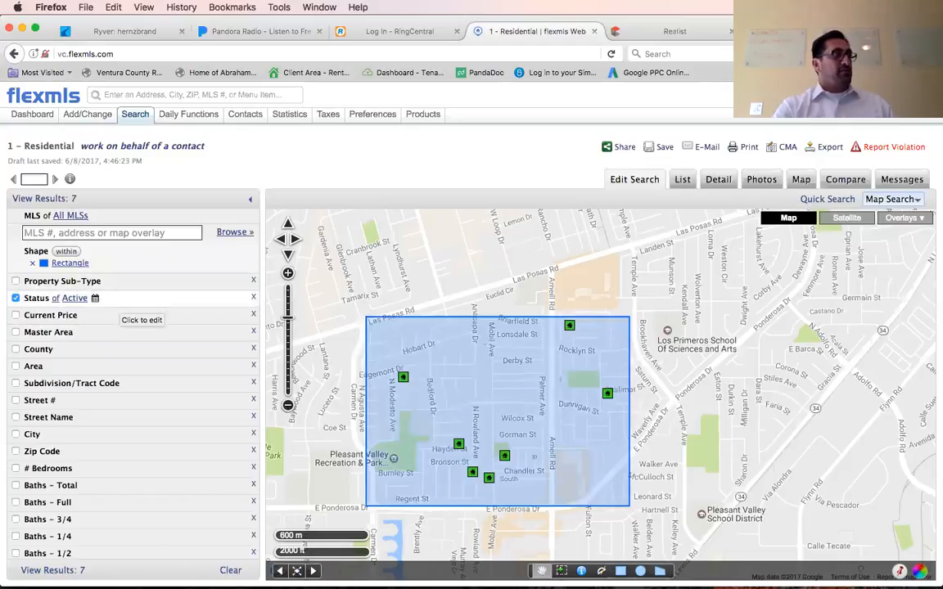
Set the listing status filter to Active, Active Under Contract, Pending and Closed.
click(115, 298)
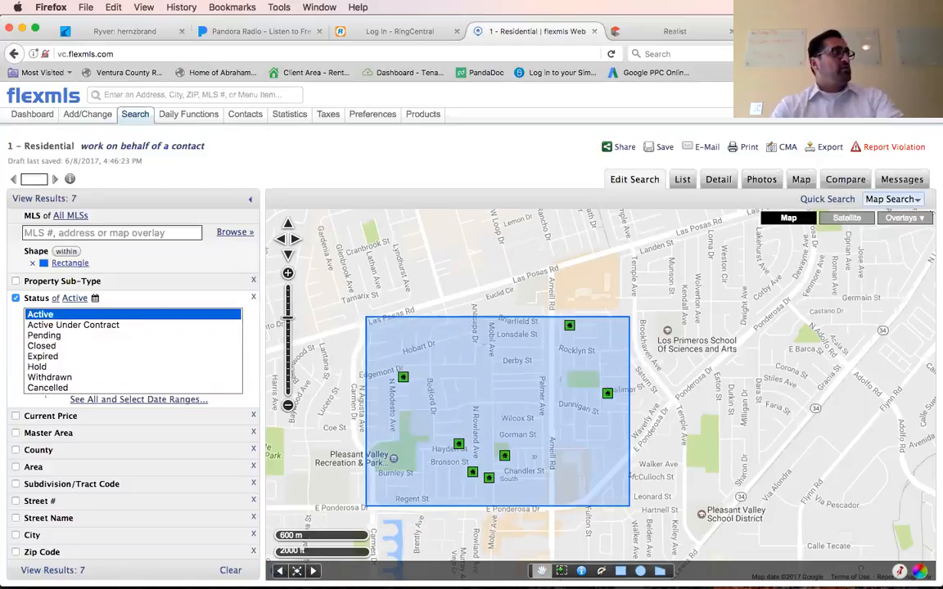
drag(40, 314, 45, 356)
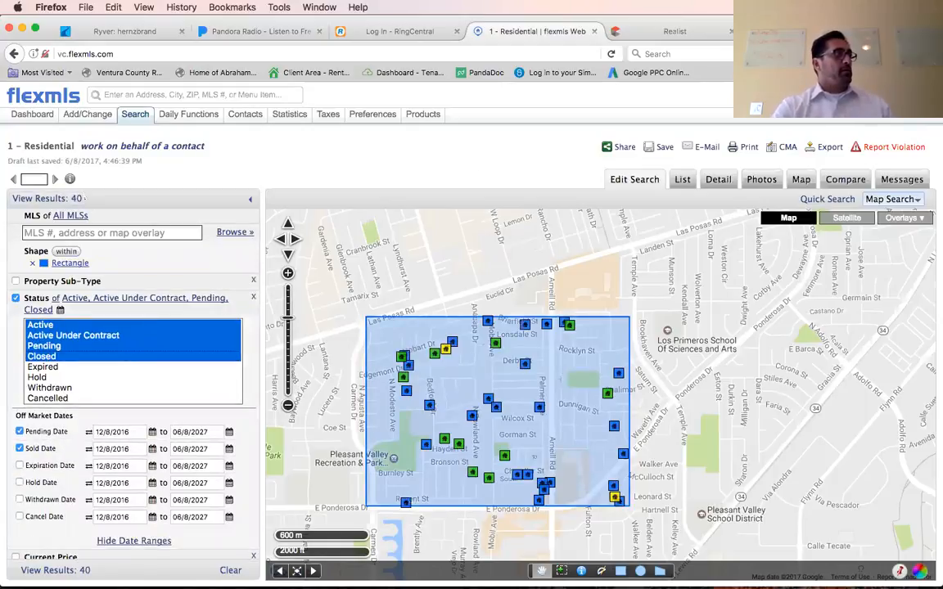
Limit the residential search to four-bedroom listings by setting the # Bedrooms range to 4 to 4.
click(249, 376)
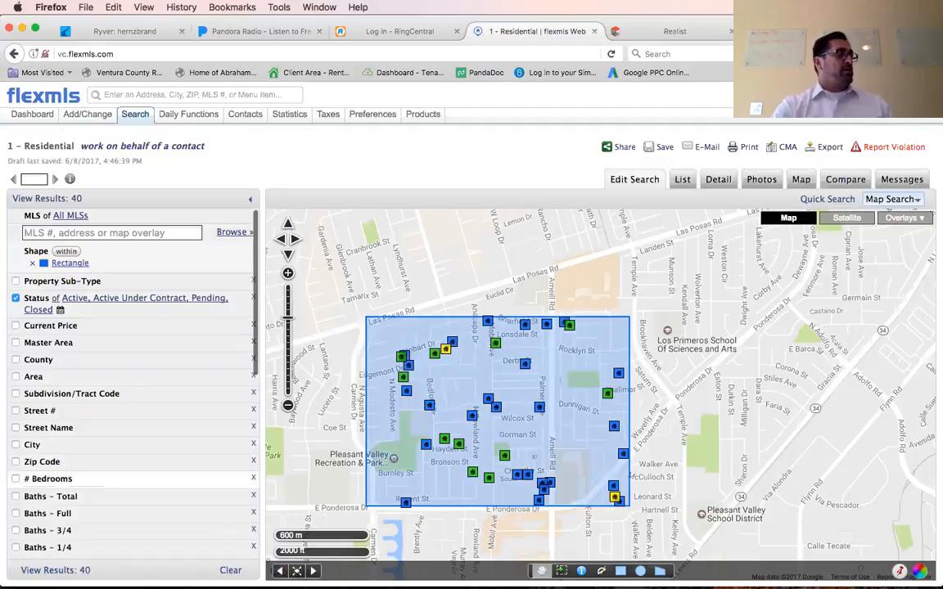
click(38, 481)
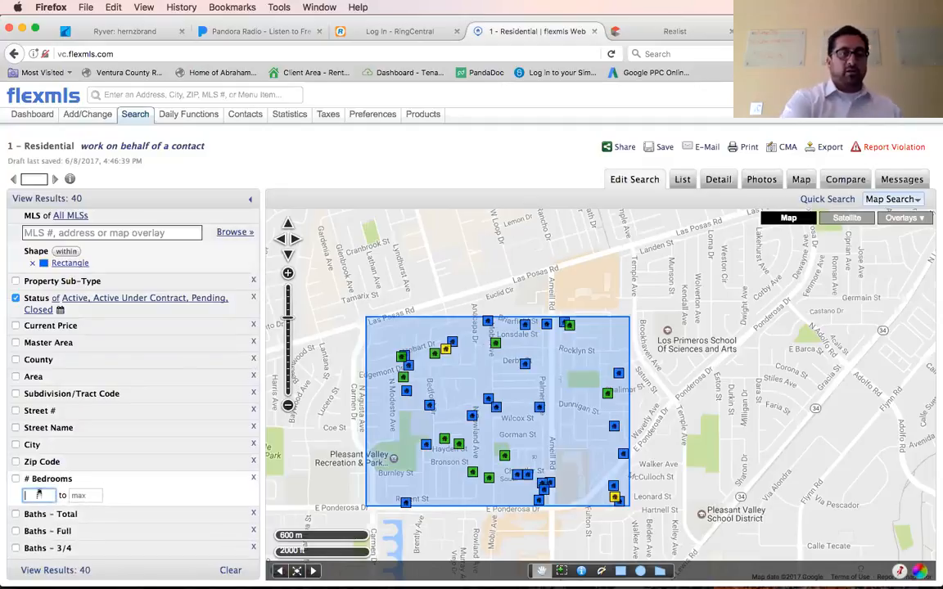
text(4)
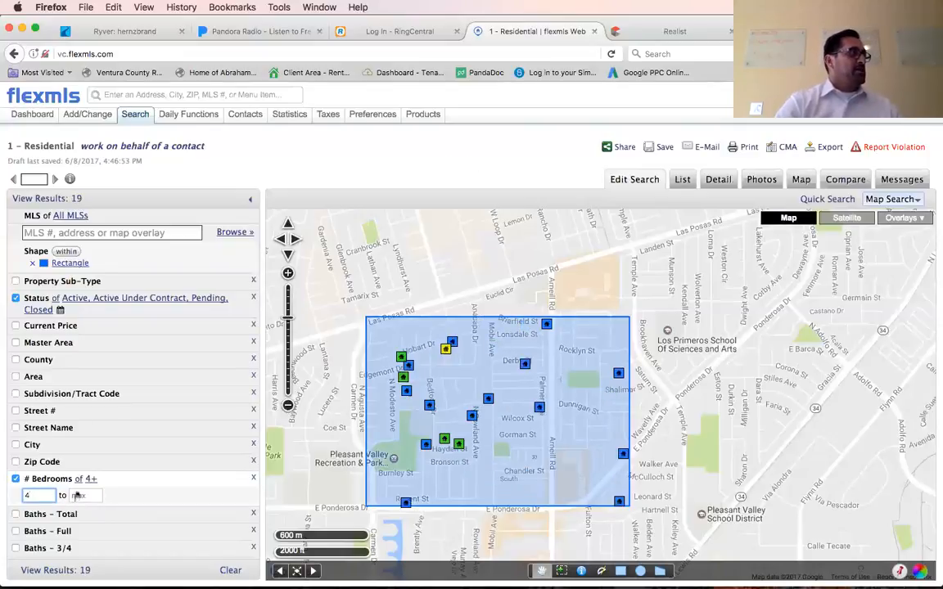
click(77, 495)
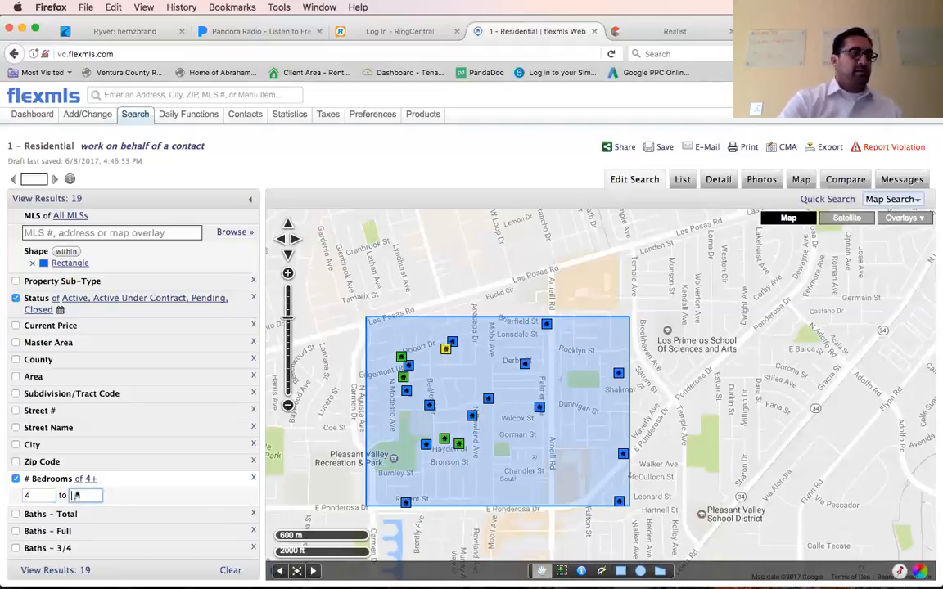
text(4)
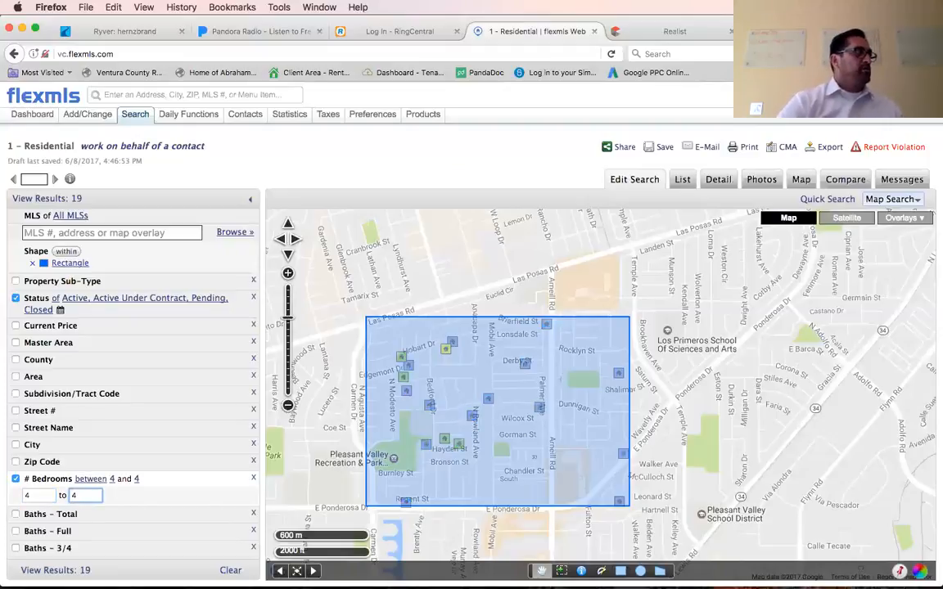
click(168, 501)
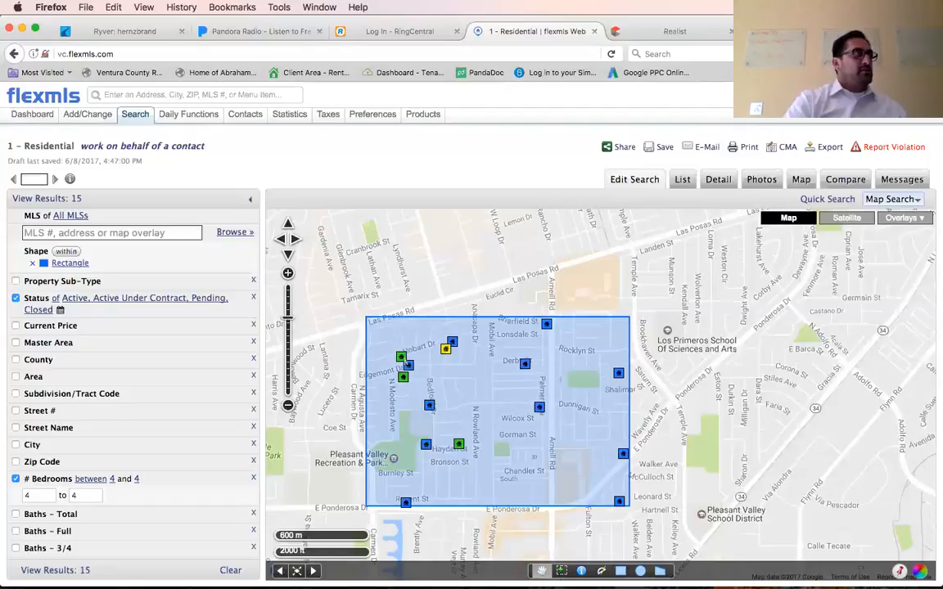
Inspect the price, status and listing activity of the three map listings clustered around Edgemont Dr and Hobart Dr, closing their info balloons.
click(123, 299)
click(409, 365)
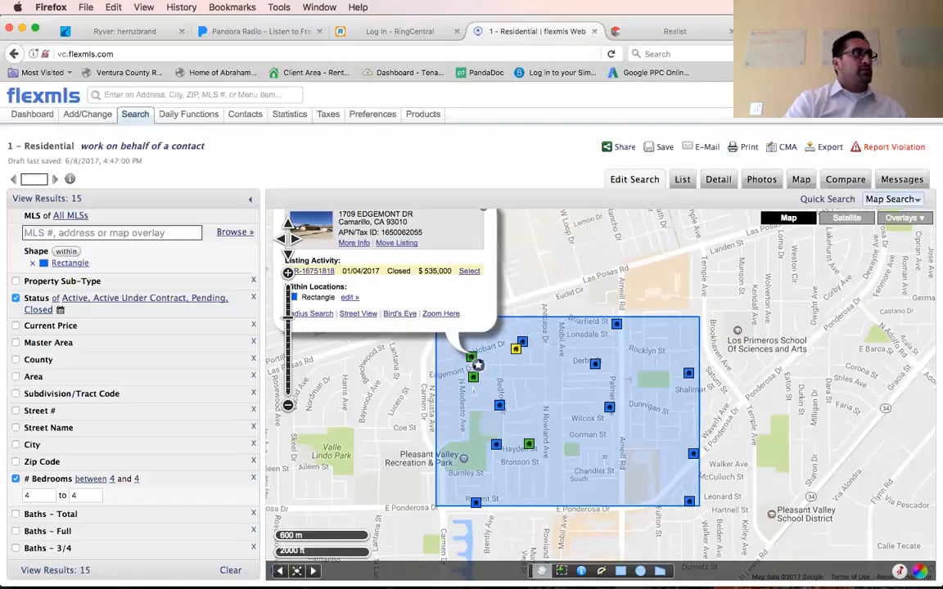
click(473, 376)
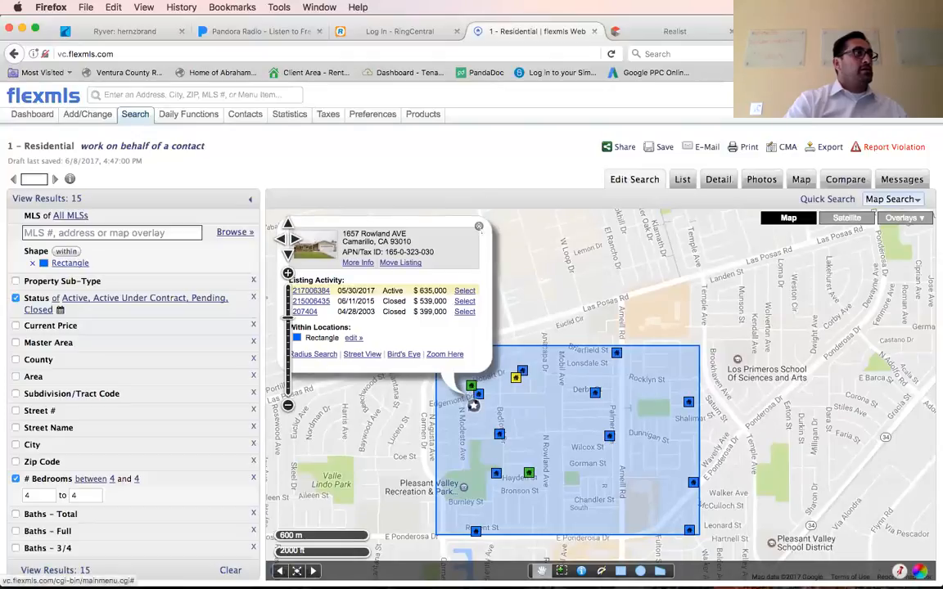
click(478, 226)
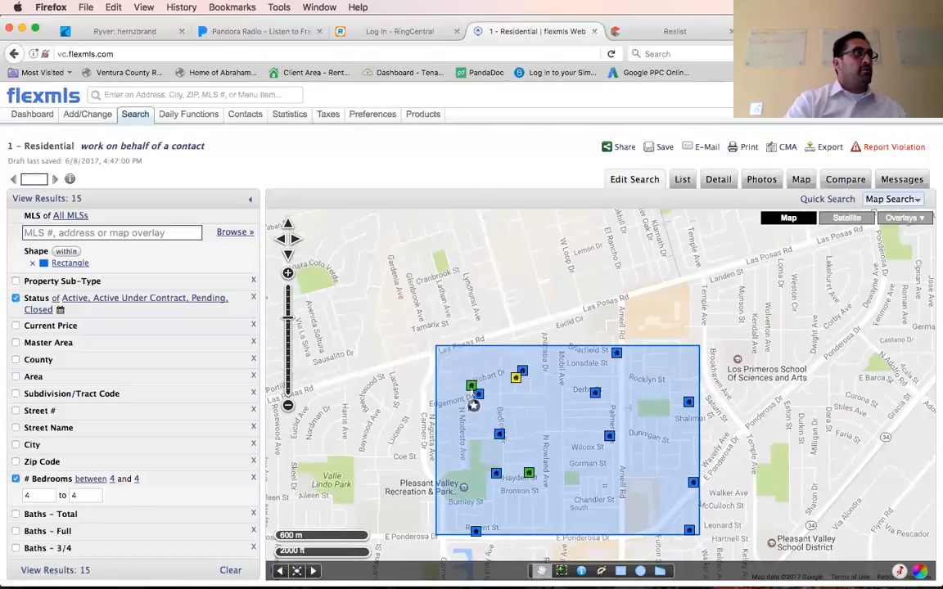
click(473, 387)
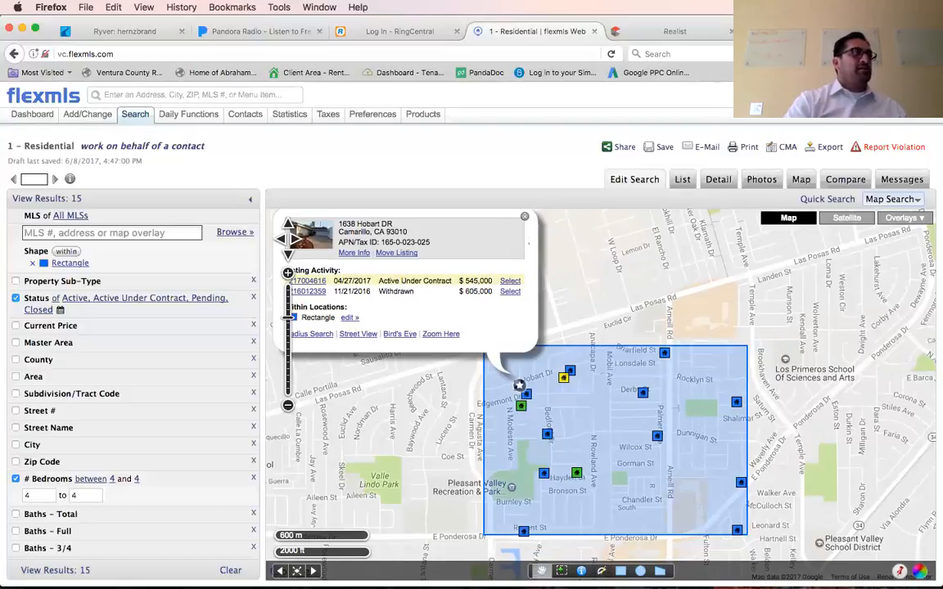
click(523, 216)
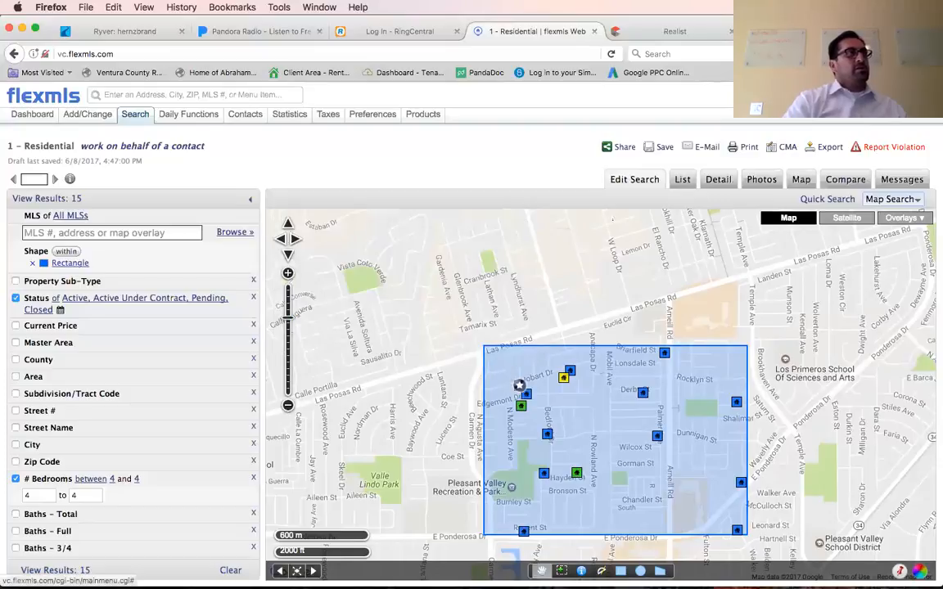
Show the search results as a list and review all listings' prices, statuses, square footage, lot sizes and days on market.
click(683, 179)
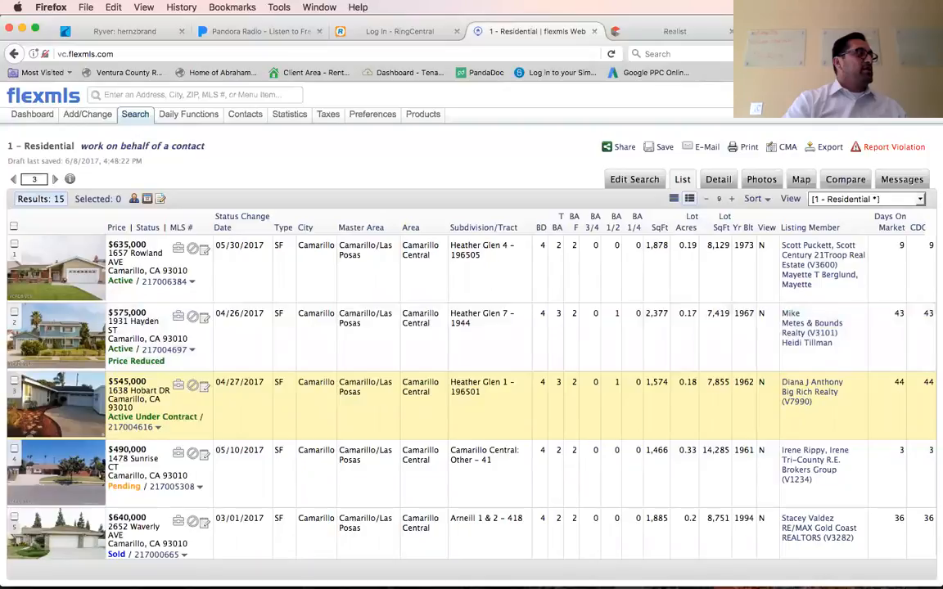
scroll(471, 397, down, 2)
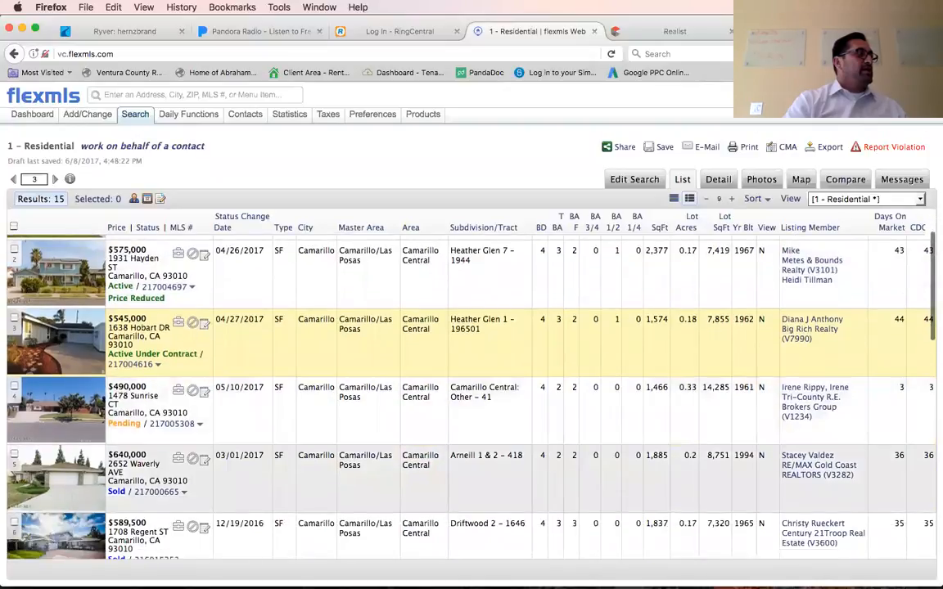
scroll(472, 397, down, 2)
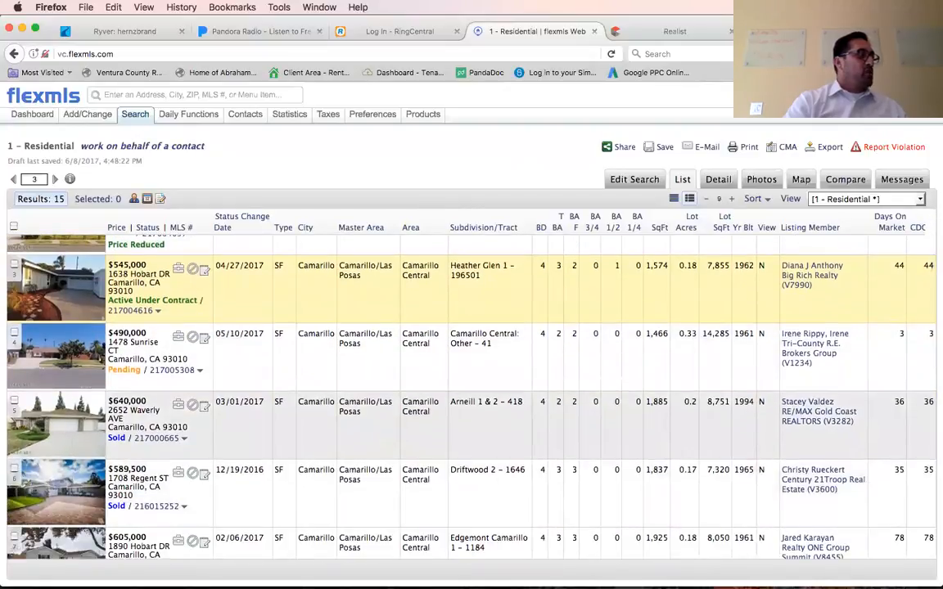
scroll(472, 397, down, 1)
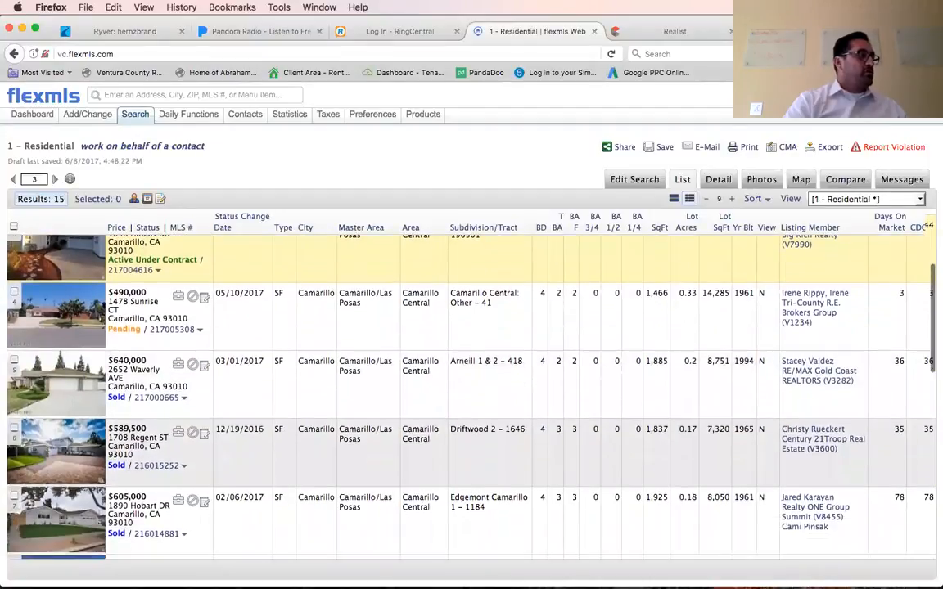
scroll(471, 397, down, 1)
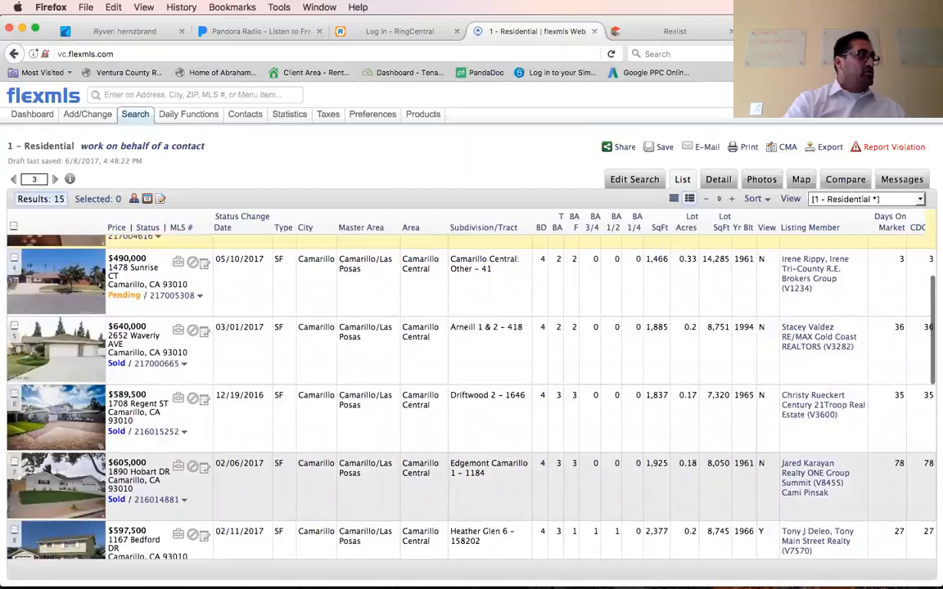
scroll(471, 397, down, 2)
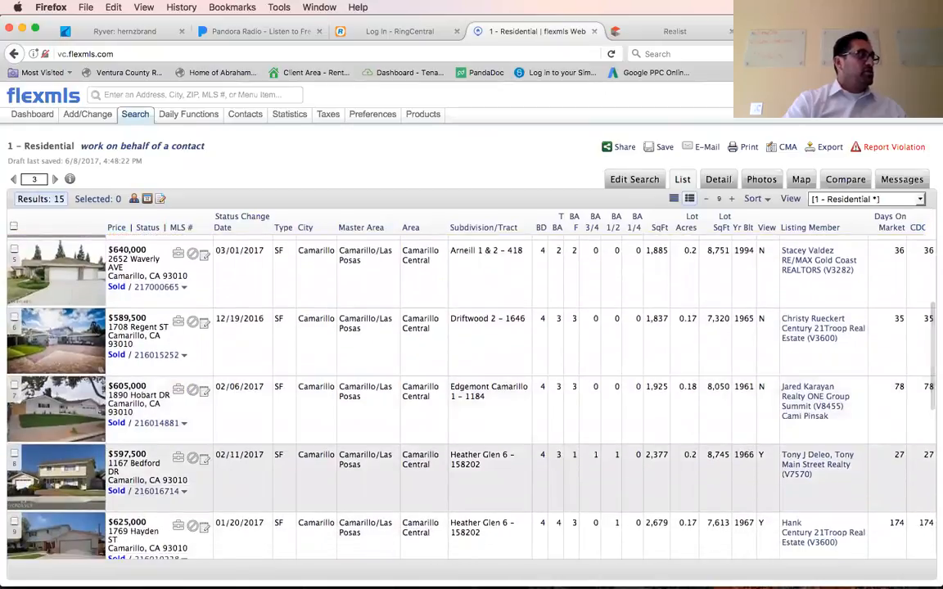
scroll(471, 396, down, 2)
scroll(471, 397, down, 5)
scroll(471, 397, down, 3)
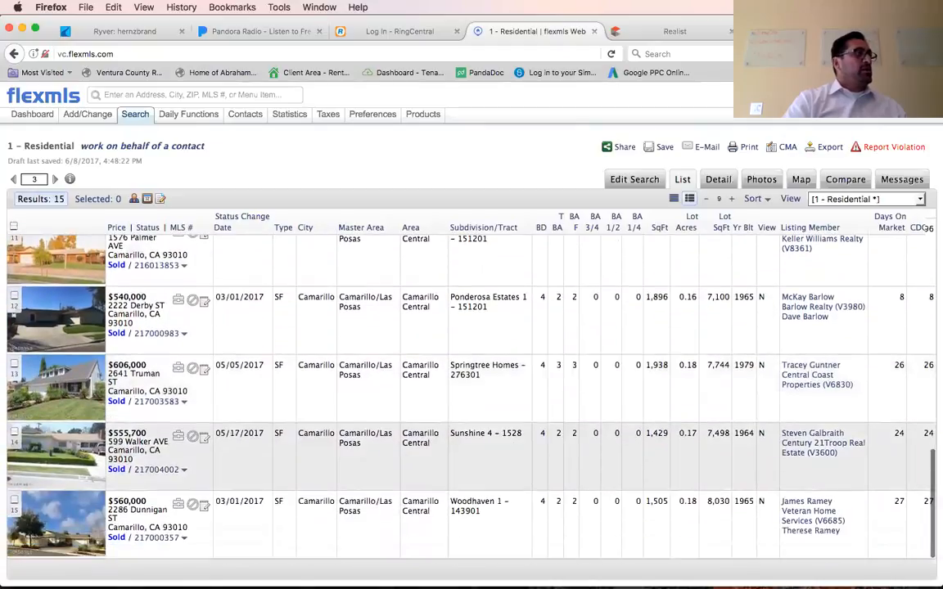
scroll(471, 396, up, 16)
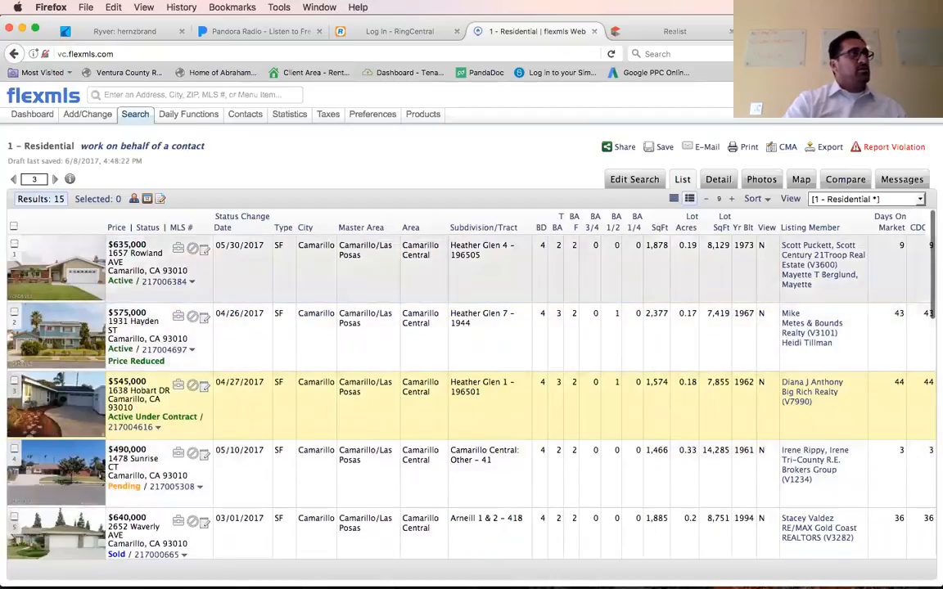
Review the agent detail report and first two photos of the $545,000 Active Under Contract listing on Hobart Dr, returning to the report.
click(718, 179)
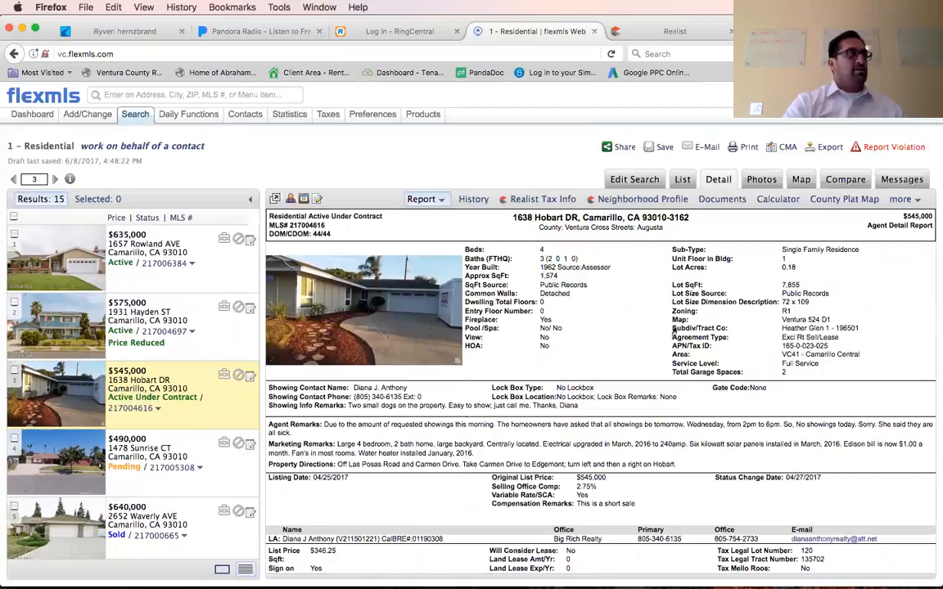
click(761, 179)
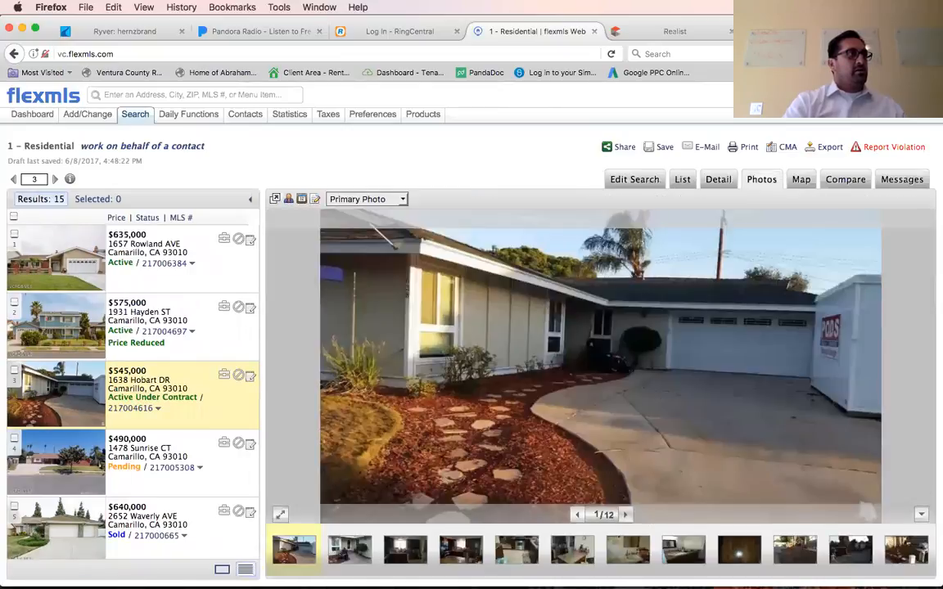
click(624, 515)
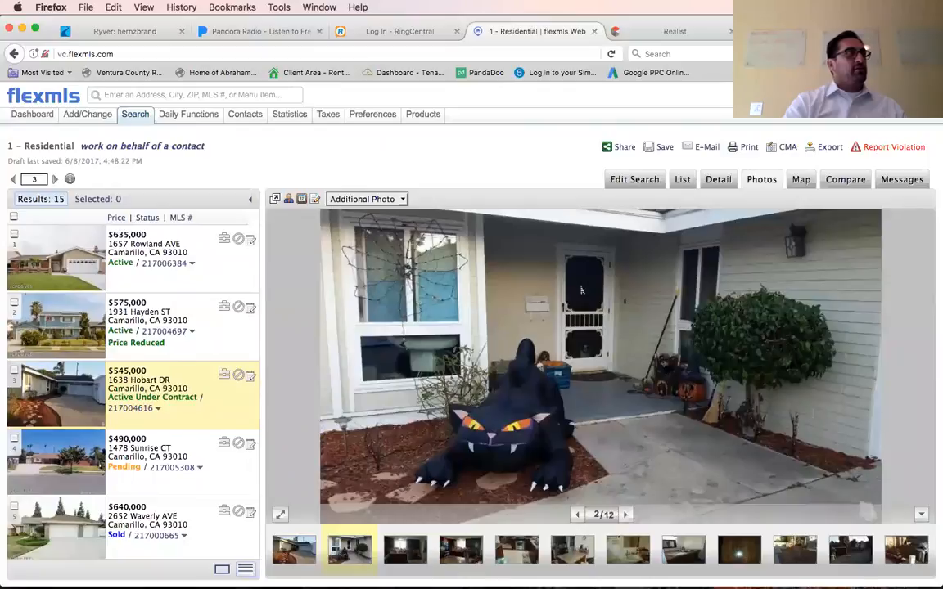
click(718, 179)
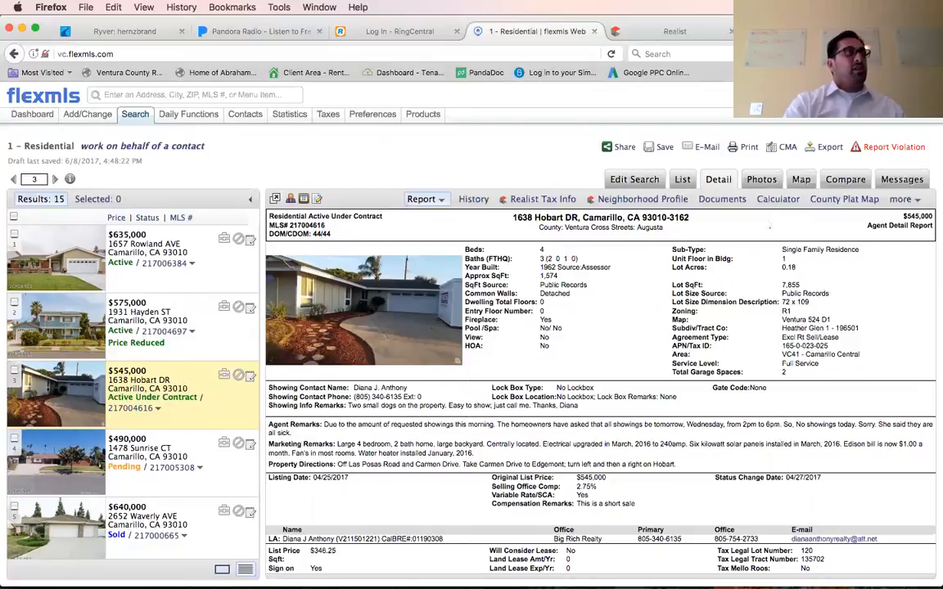
Browse the Hobart Dr listing's remaining photos through the last one to judge the home's interior and backyard condition.
click(761, 179)
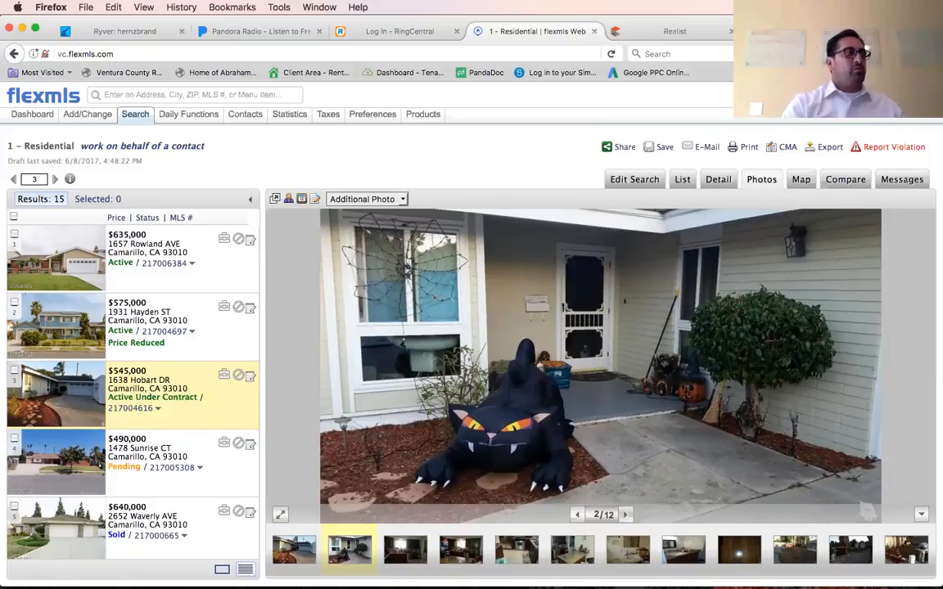
click(624, 514)
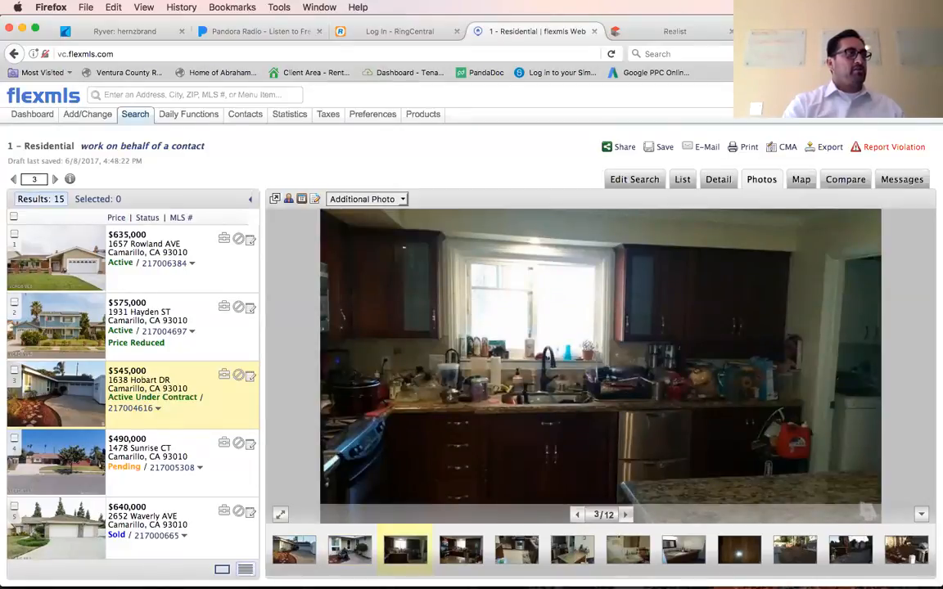
click(625, 515)
click(625, 514)
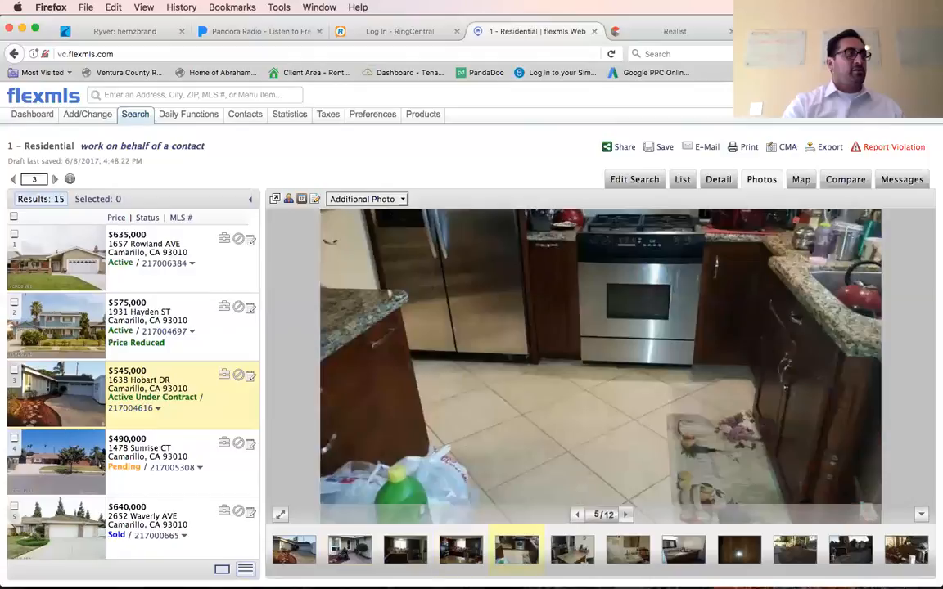
click(625, 515)
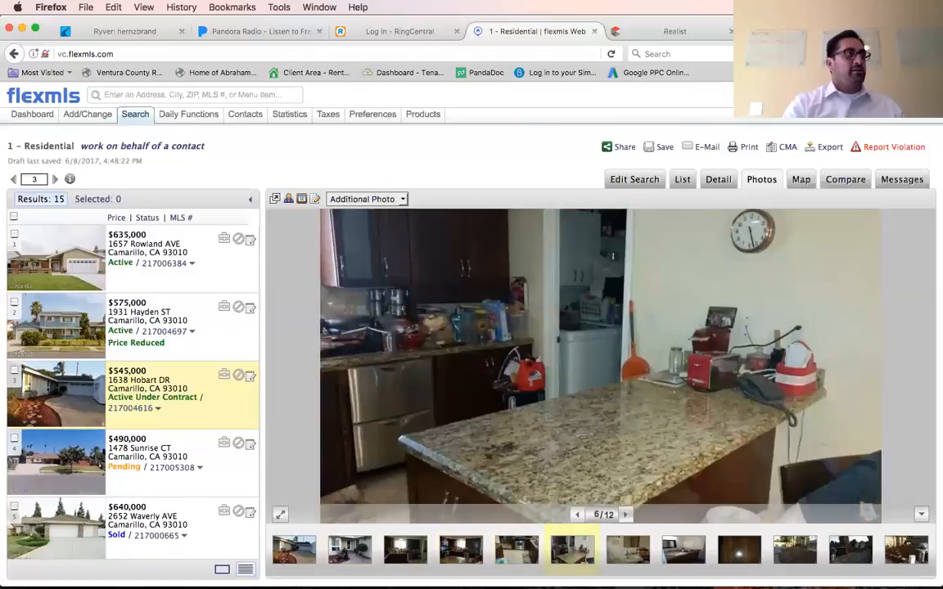
click(625, 514)
click(625, 514)
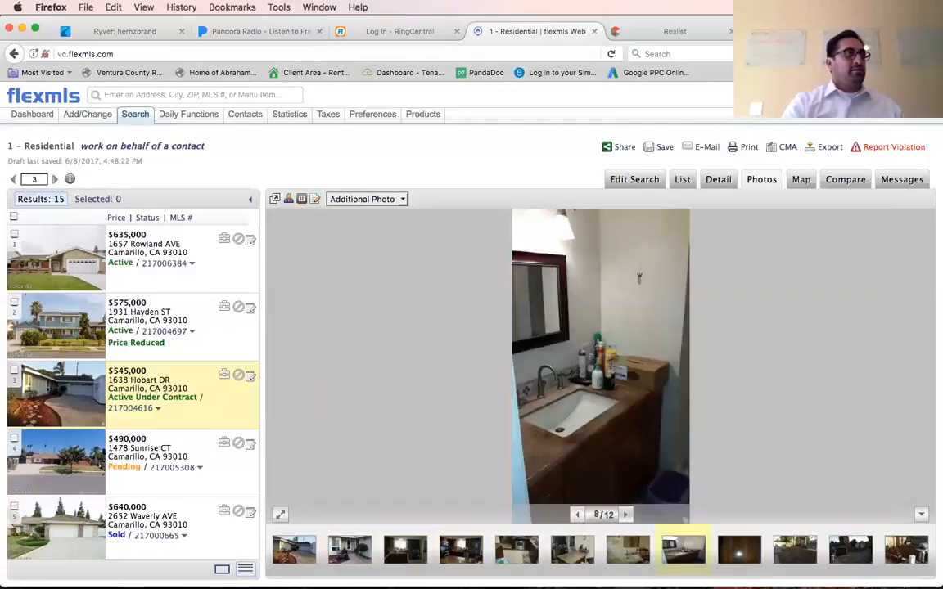
click(625, 515)
click(625, 515)
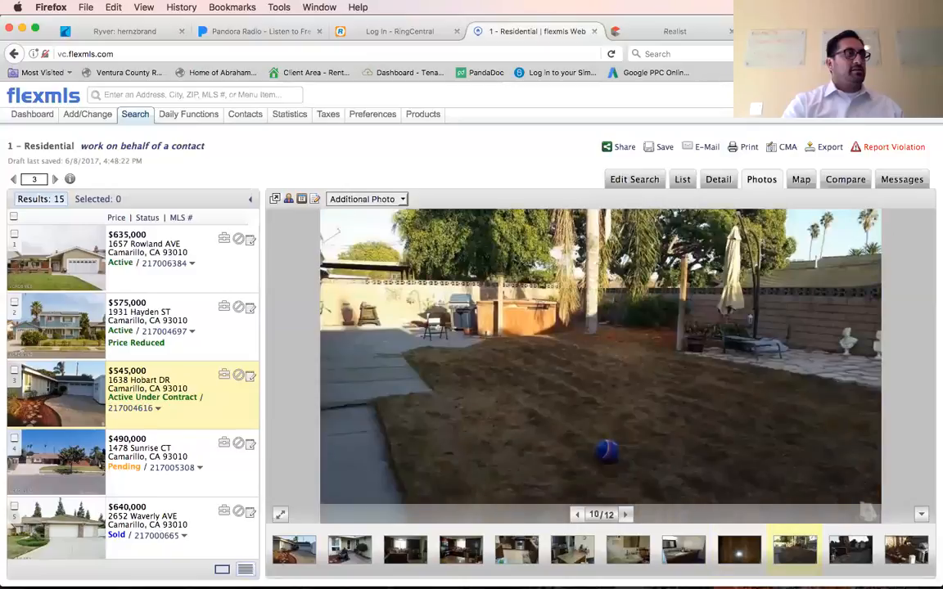
click(577, 515)
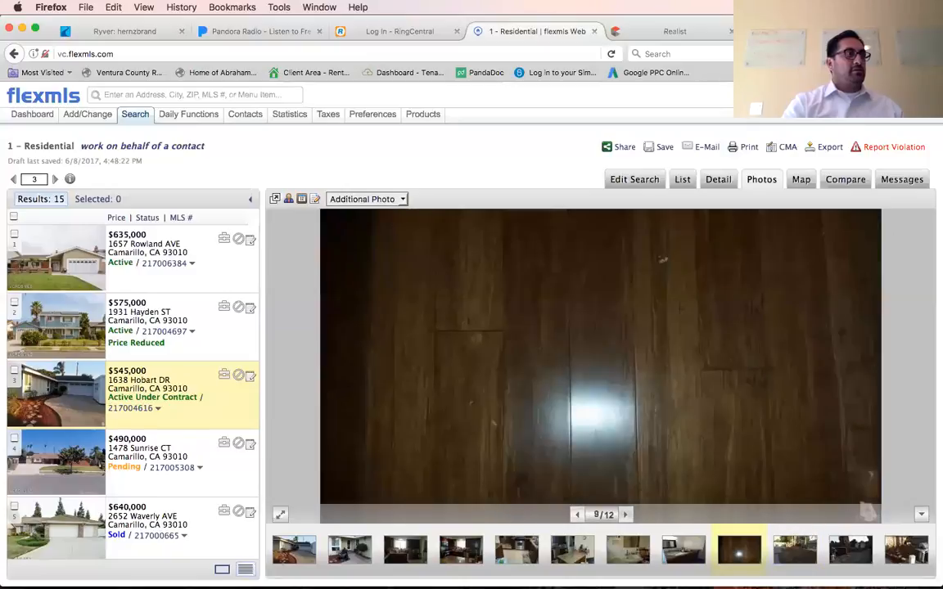
click(626, 515)
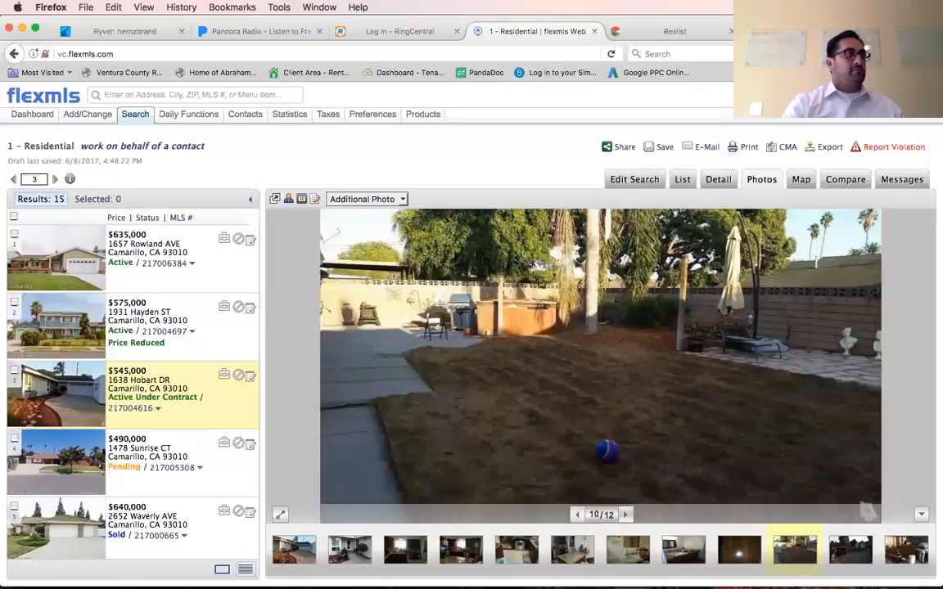
click(625, 514)
click(625, 515)
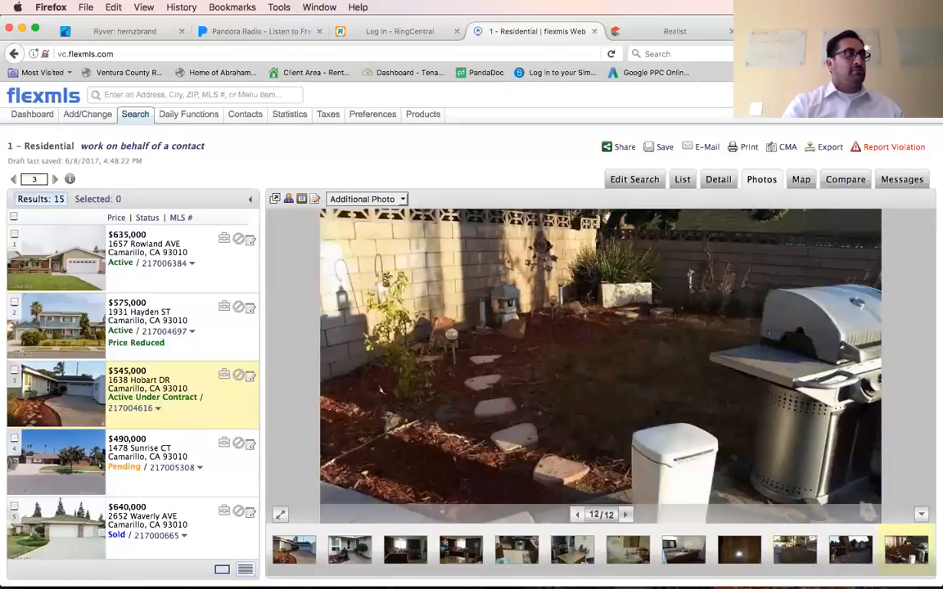
click(625, 515)
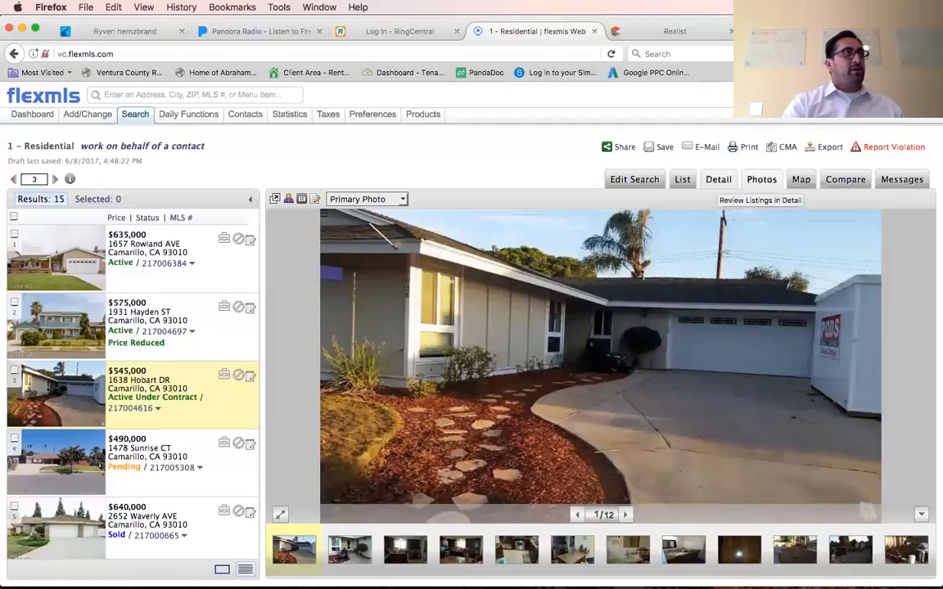
click(719, 179)
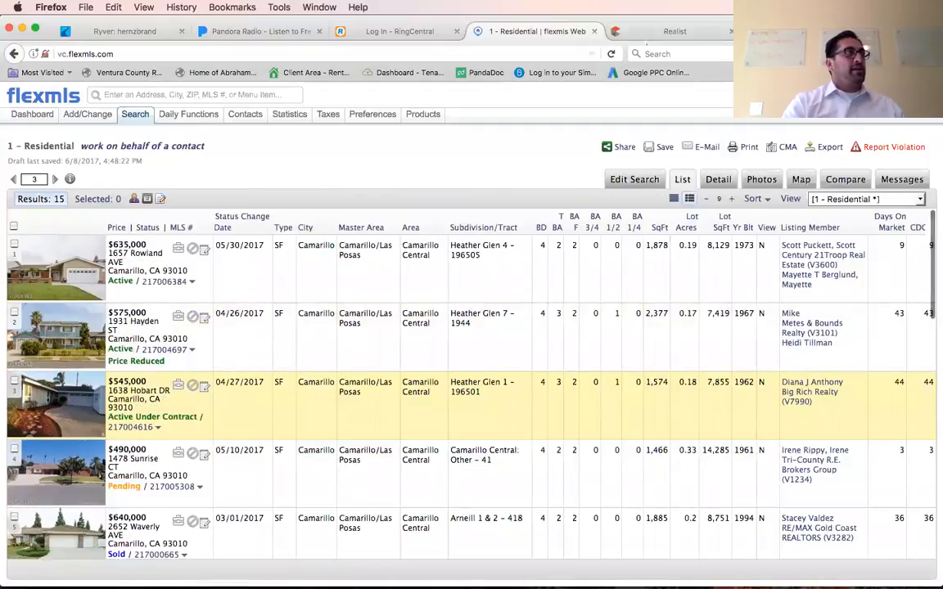
click(674, 31)
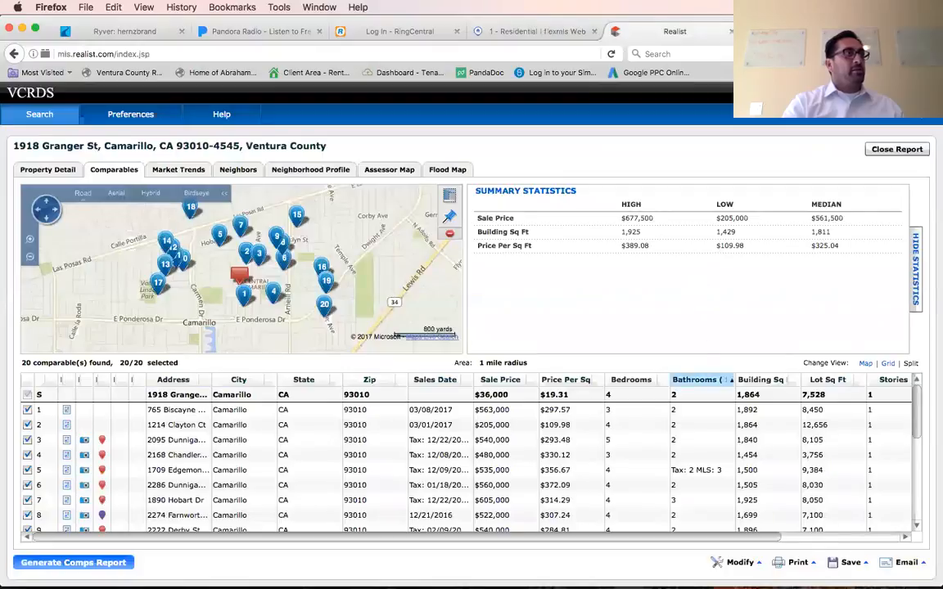
Switch to flexmls, review the agent detail report of the $635,000 Active listing on Rowland Ave, and open its photos.
click(523, 31)
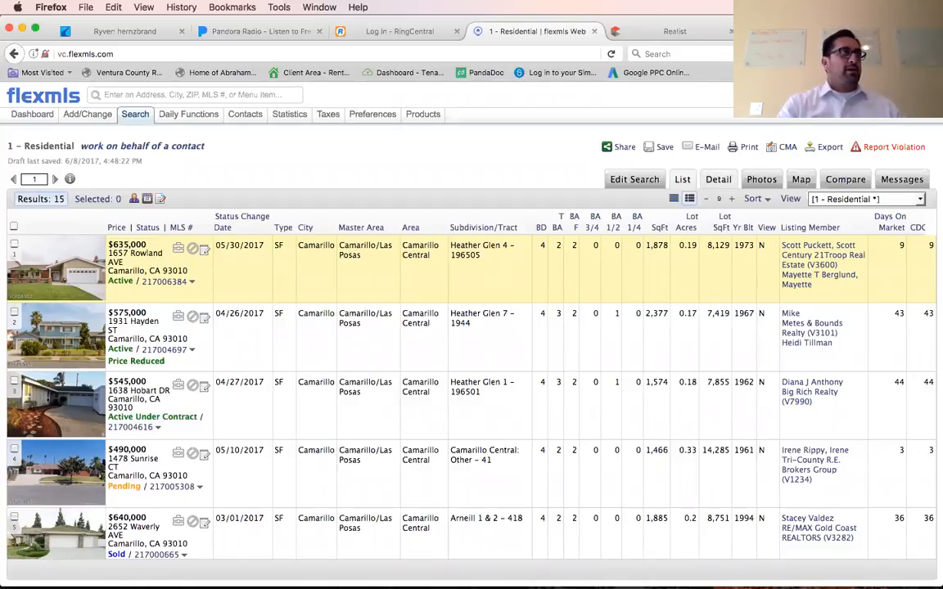
click(724, 179)
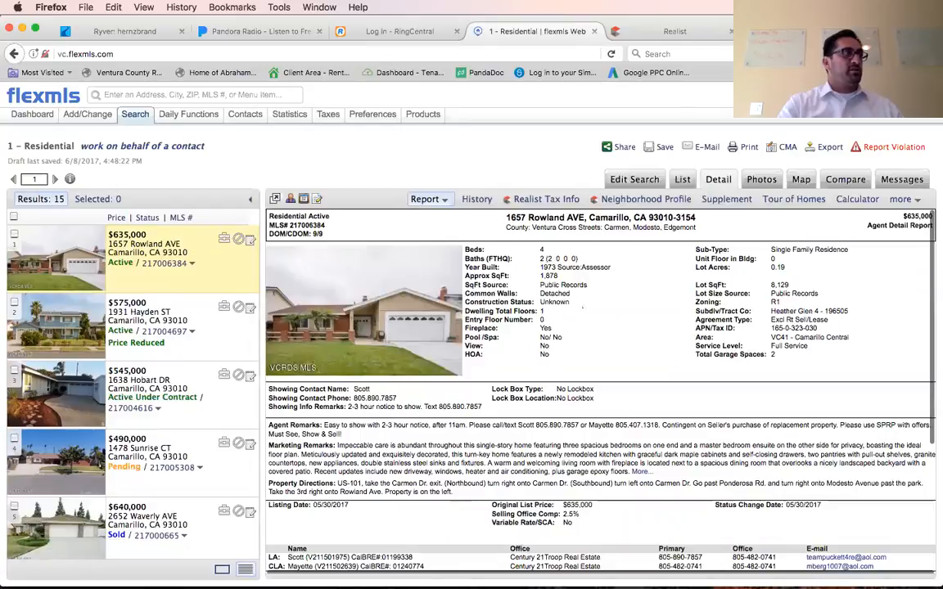
click(761, 180)
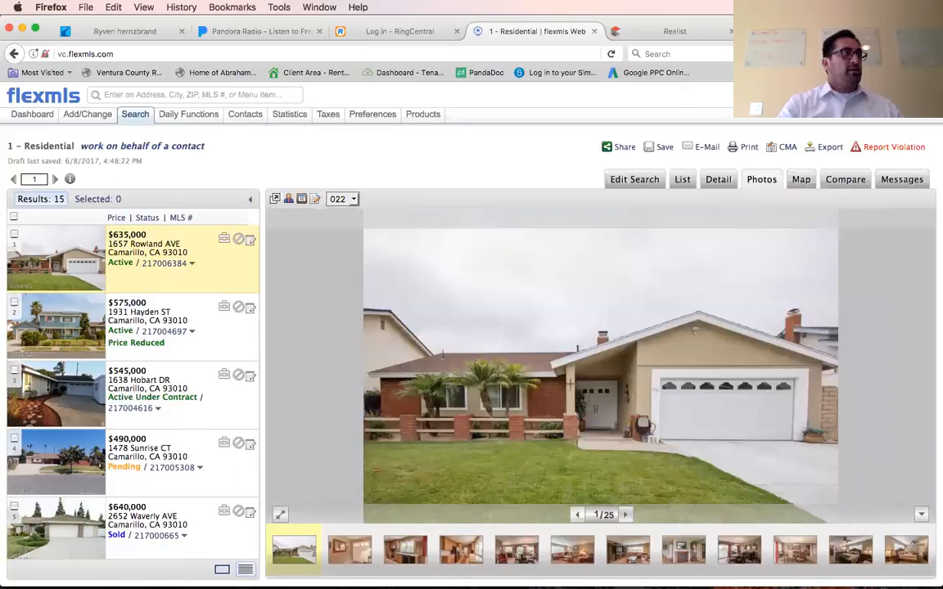
Browse the Rowland Ave listing's kitchen, living and dining room photos to judge how updated the interior is.
key(Right)
key(Right)
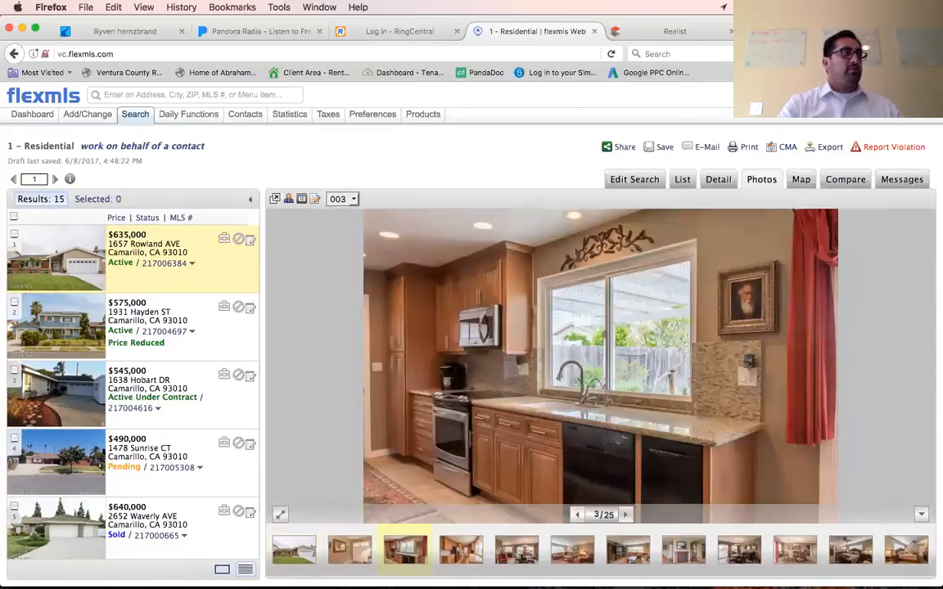
key(Right)
key(Right)
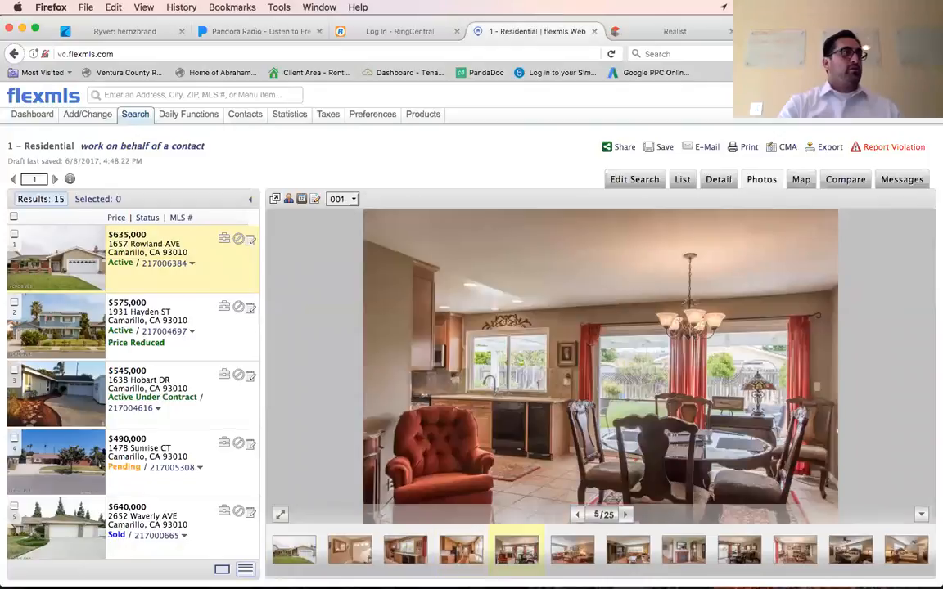
key(Right)
key(Right)
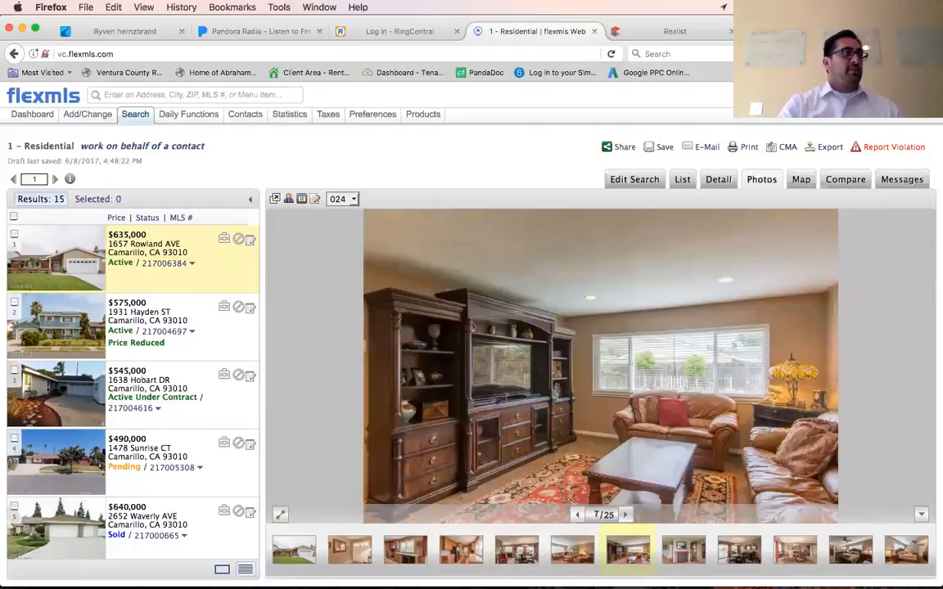
Browse the Rowland Ave listing's bedroom, bathroom, patio and exterior photos through the 22nd photo.
key(Right)
key(Right)
key(Right)
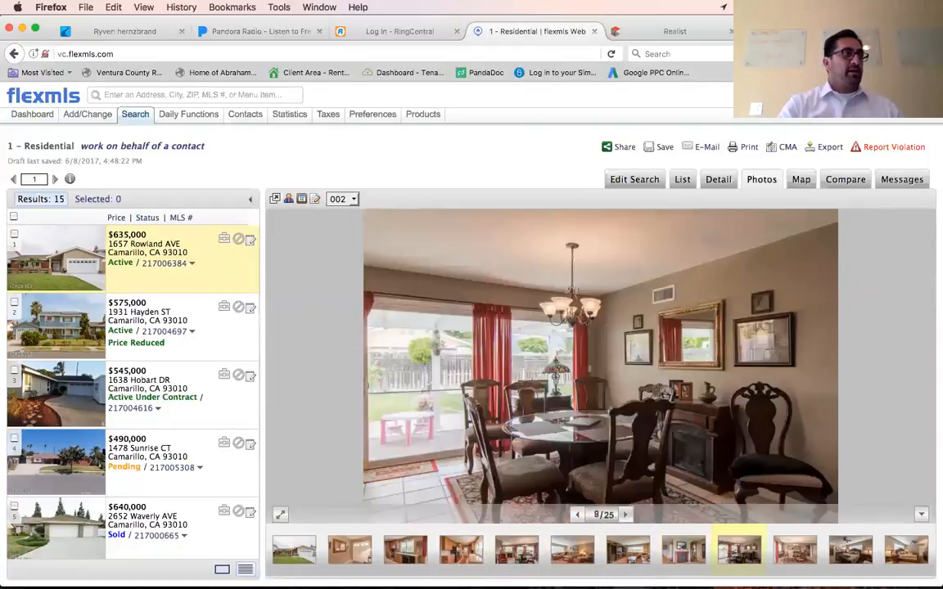
key(Right)
key(Right)
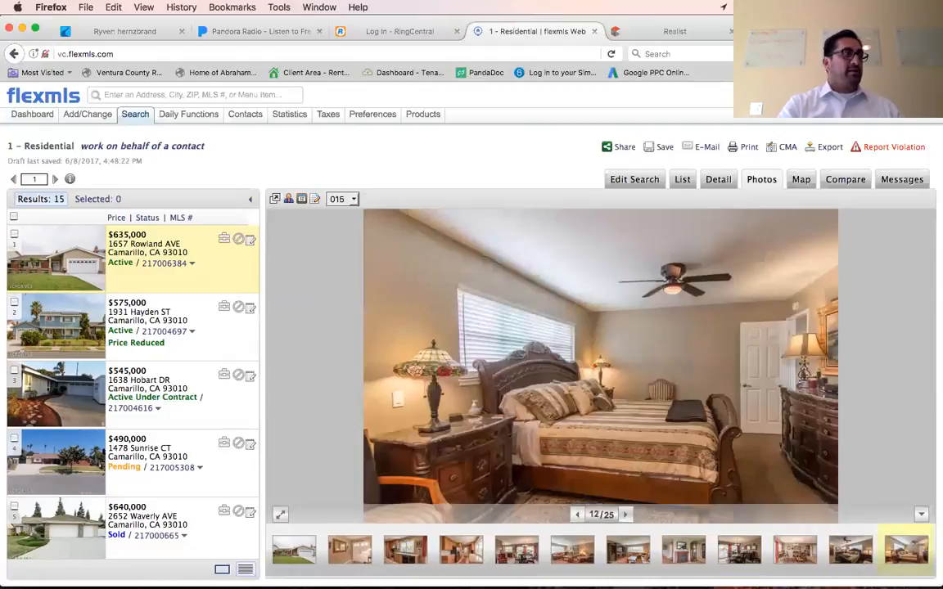
key(Right)
key(Right)
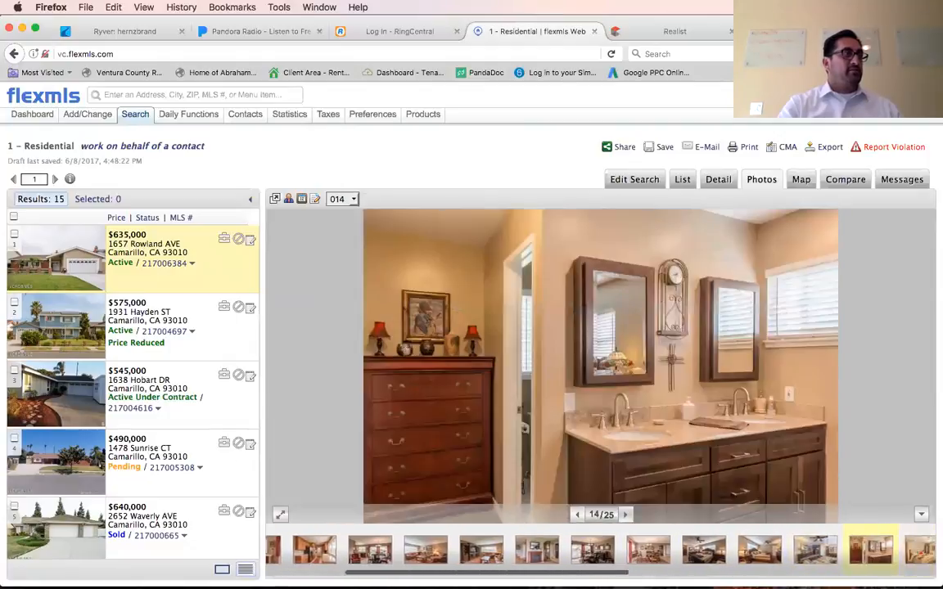
key(Right)
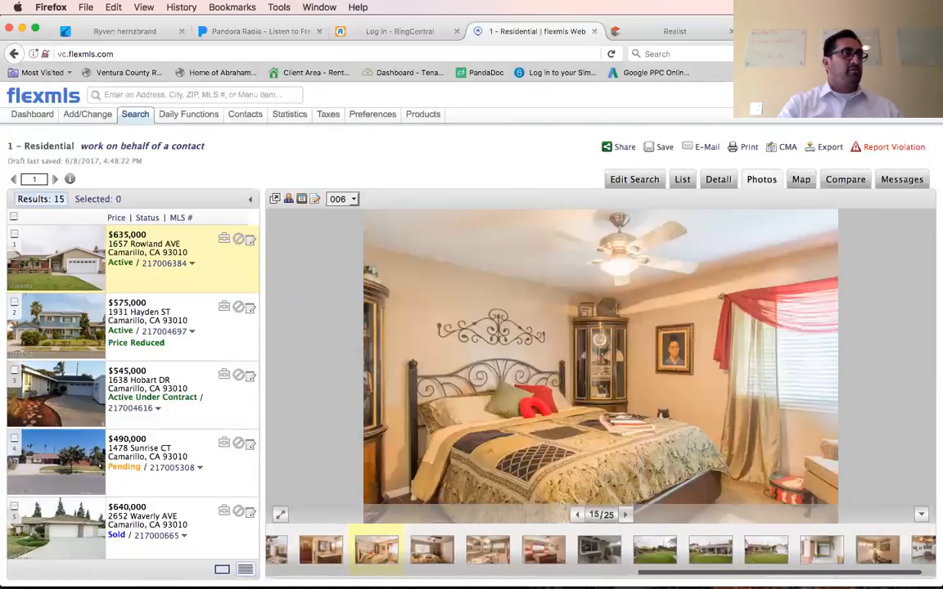
key(Right)
key(Right)
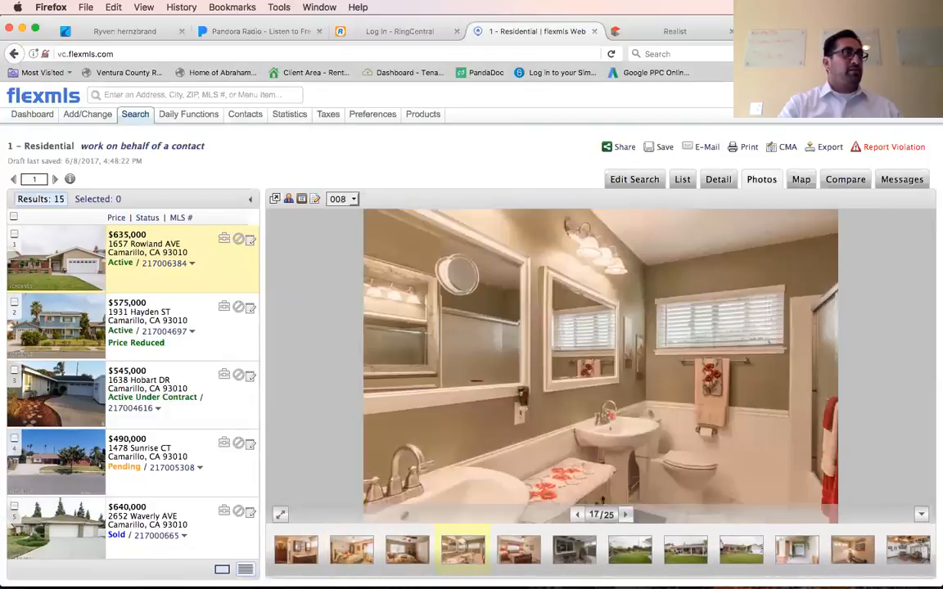
key(Right)
key(Right)
key(Right)
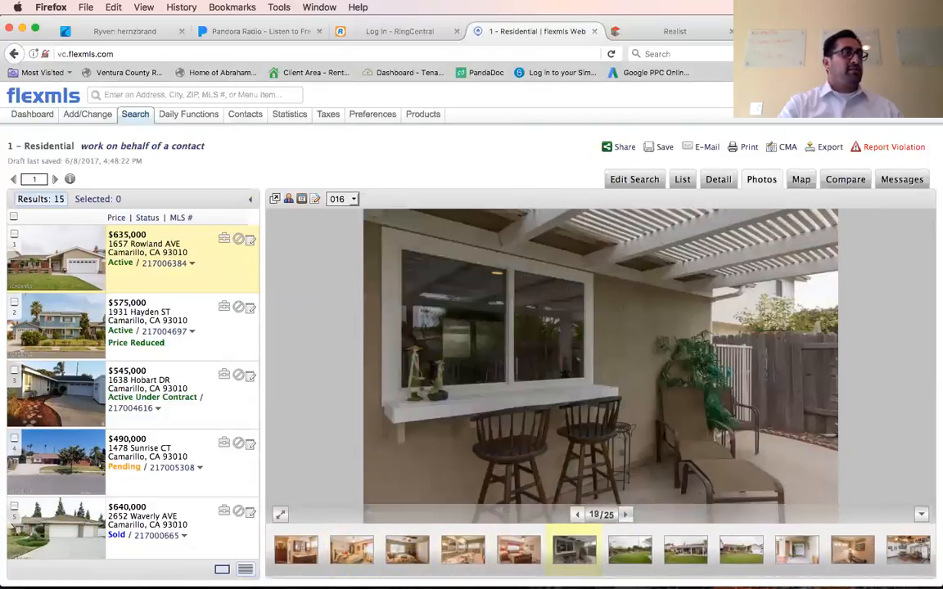
key(Right)
key(Right)
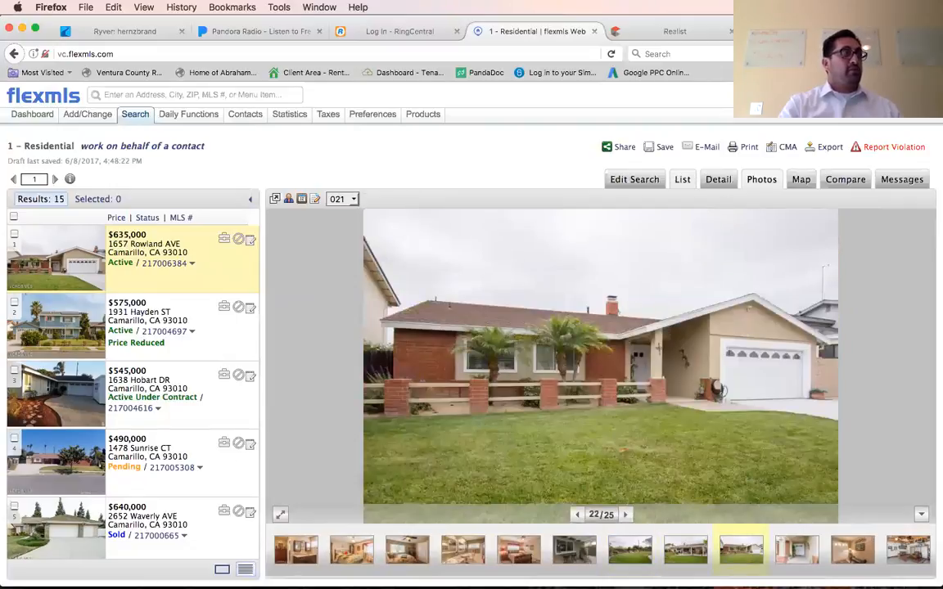
From the results list, select the $575,000 Active listing on Hayden St and review its detail report, then its front-view photo.
click(683, 179)
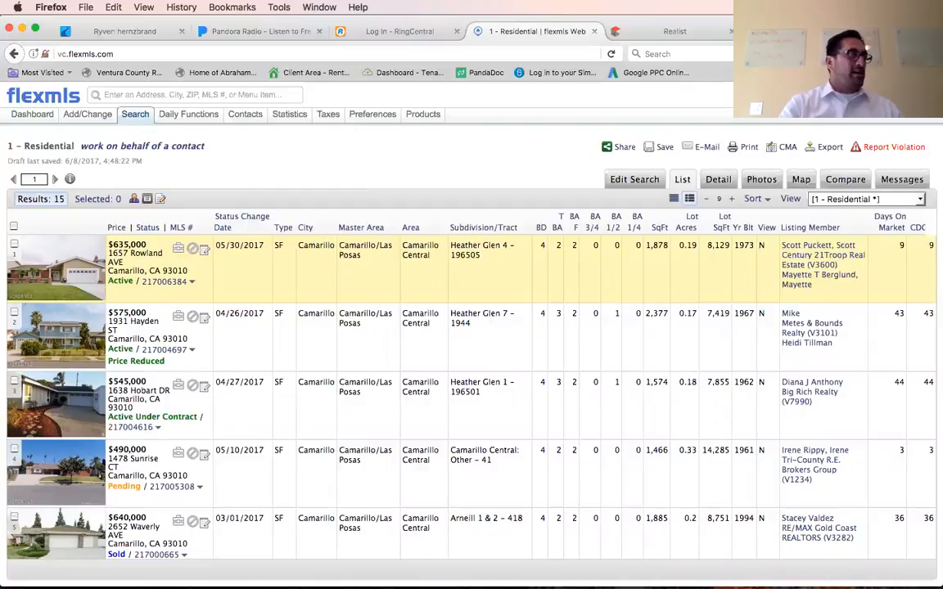
click(489, 337)
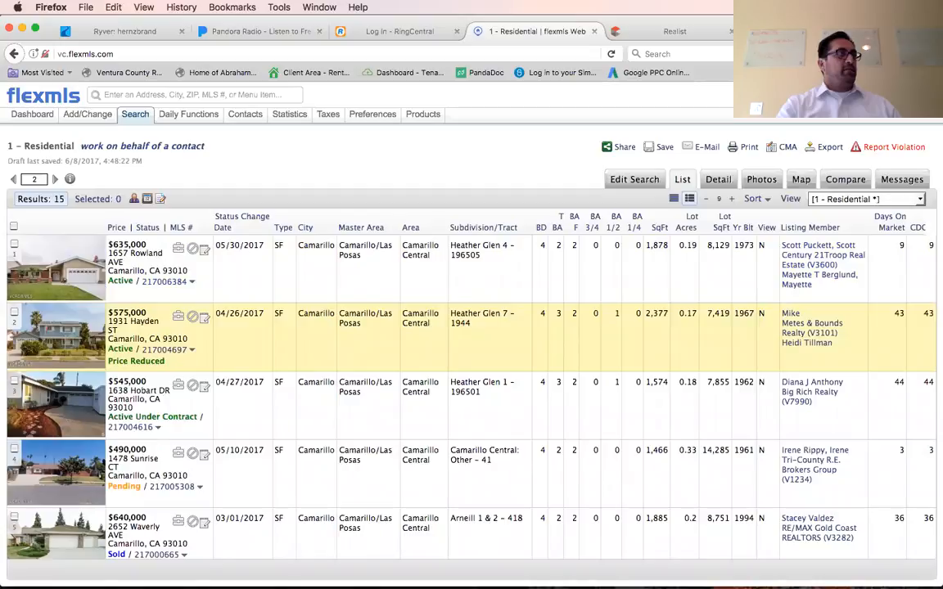
click(719, 179)
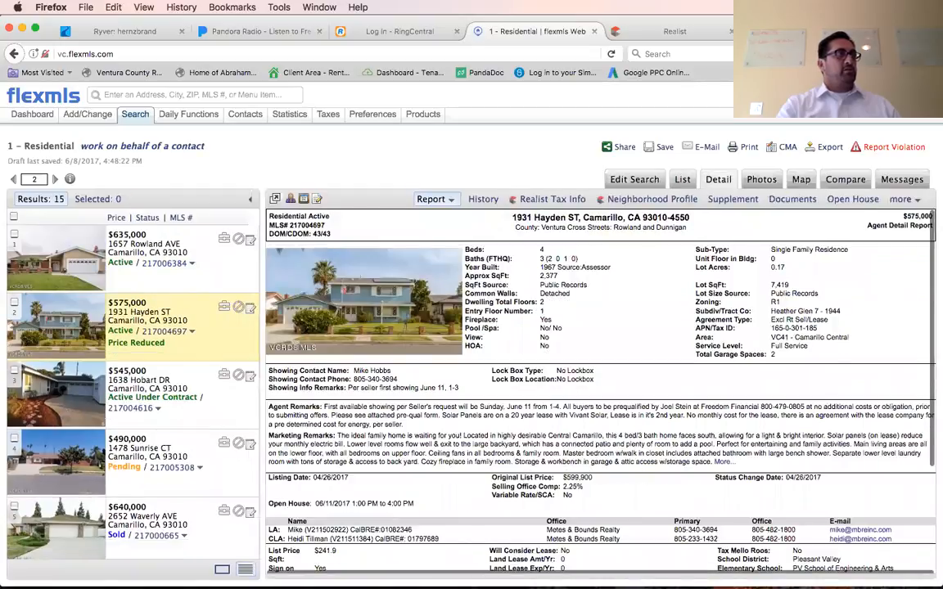
click(761, 179)
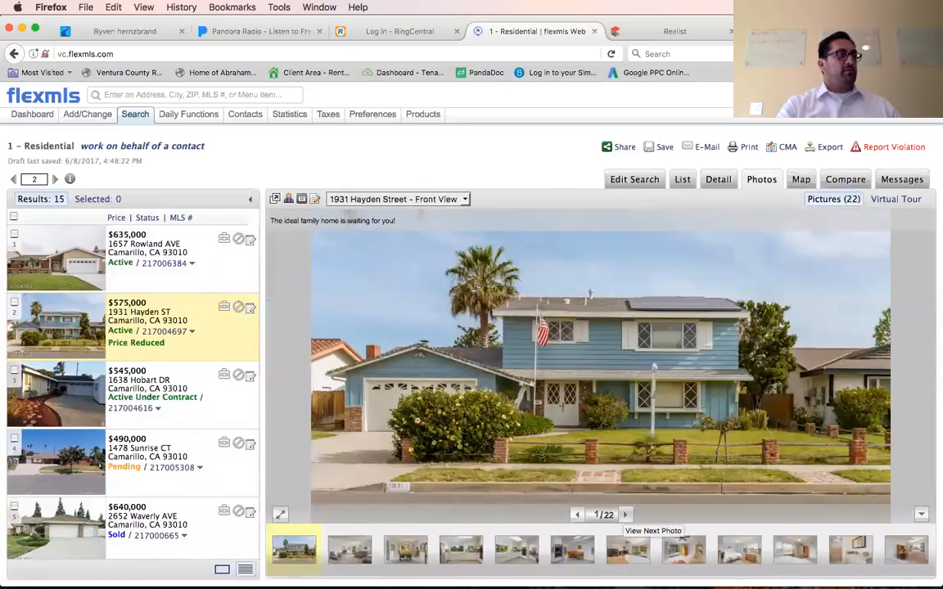
Browse the Hayden St listing's dining room, kitchen, breakfast area, family room and master bathroom photos to assess their condition.
click(626, 514)
click(625, 514)
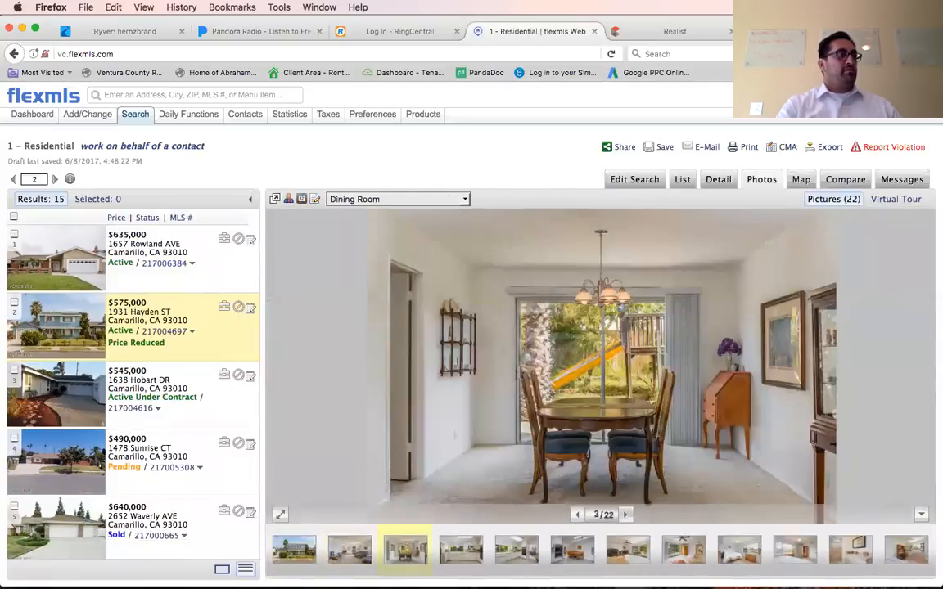
click(626, 515)
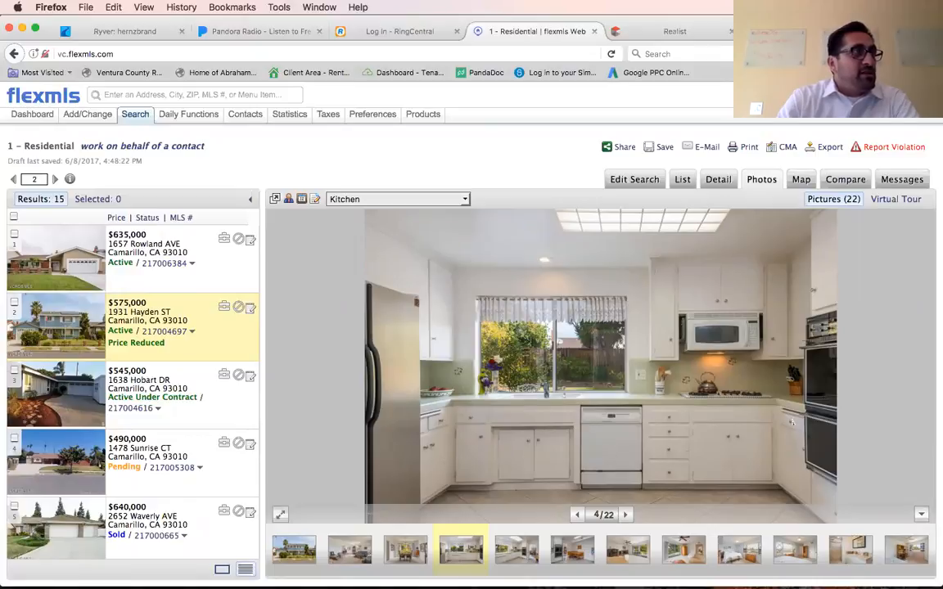
click(626, 515)
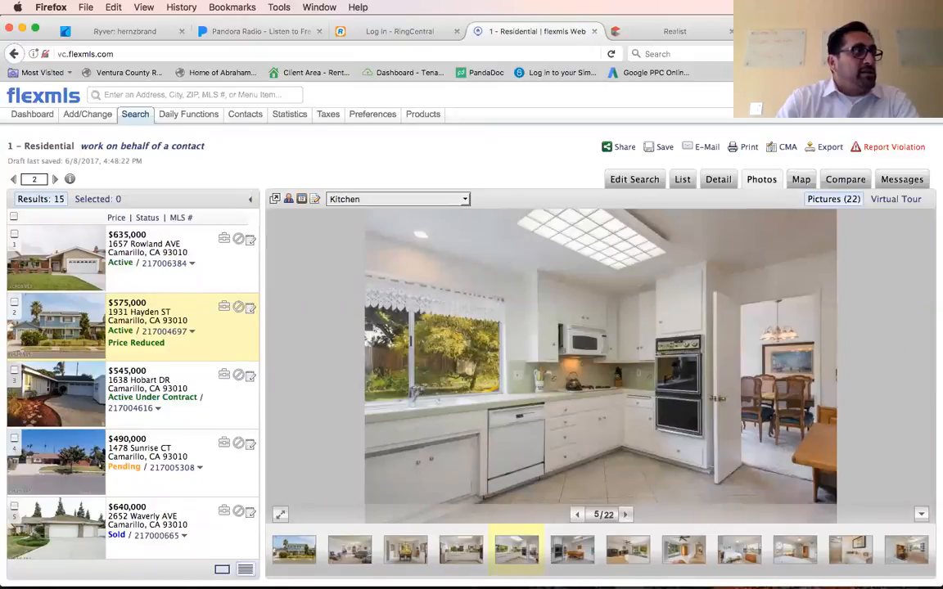
click(626, 515)
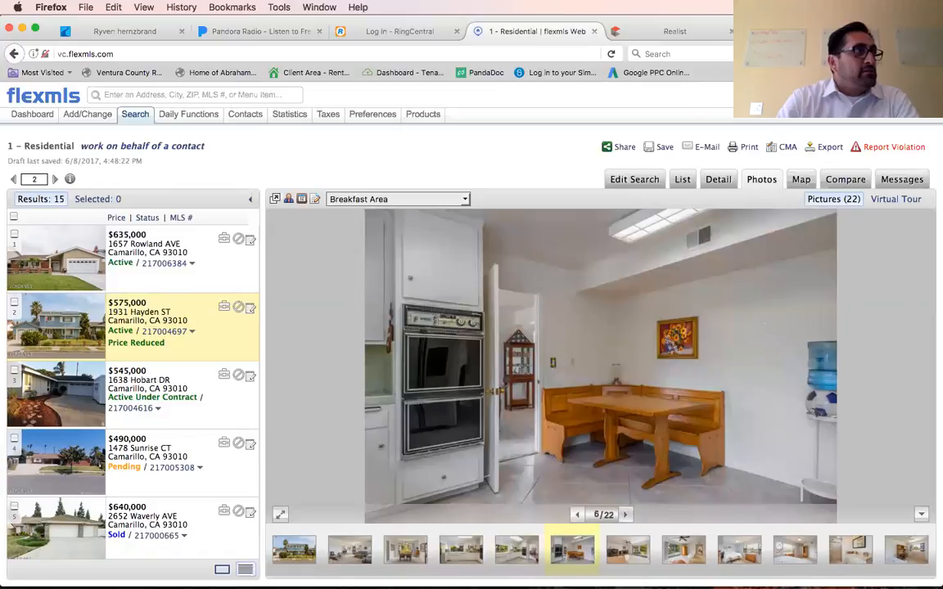
click(625, 515)
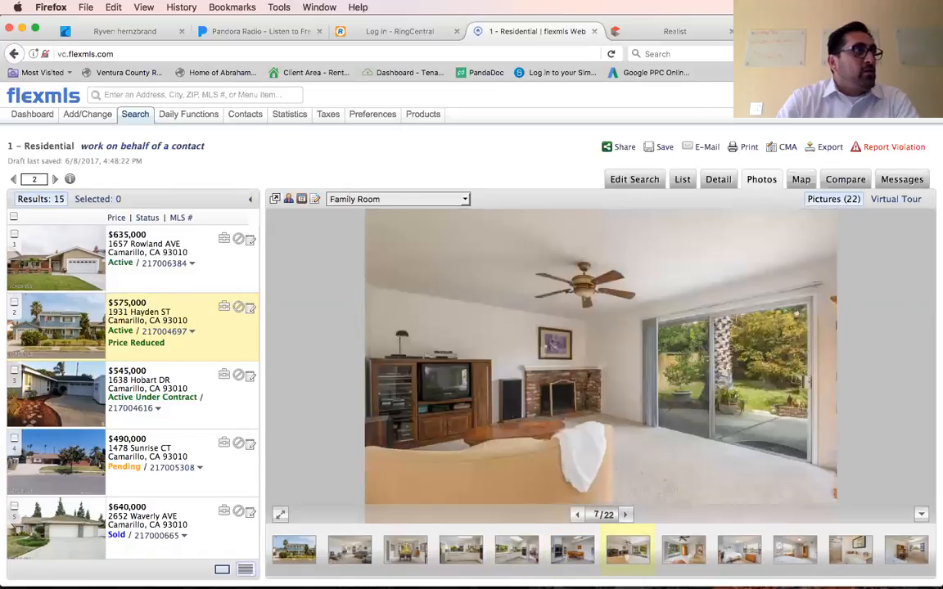
click(625, 515)
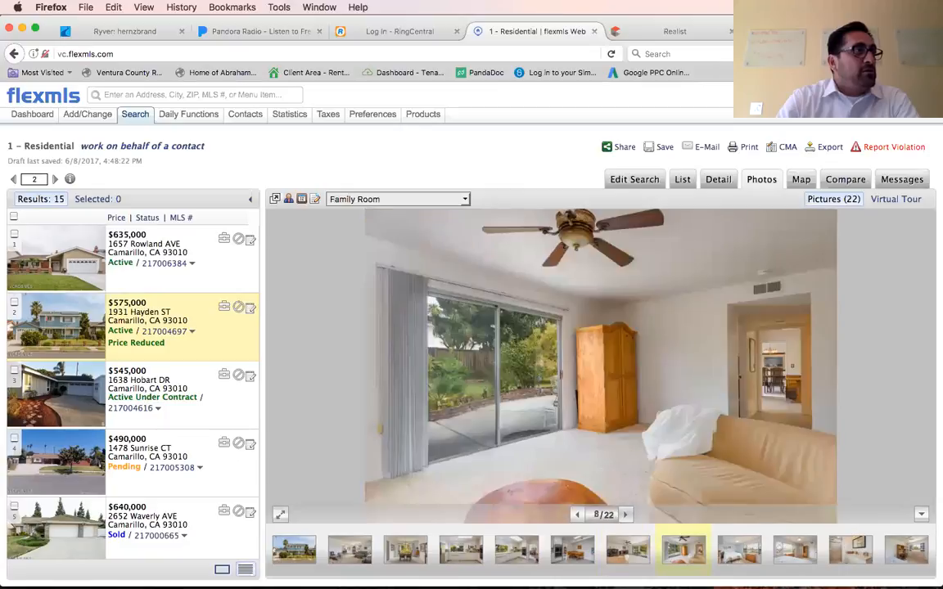
click(625, 514)
click(625, 515)
click(625, 515)
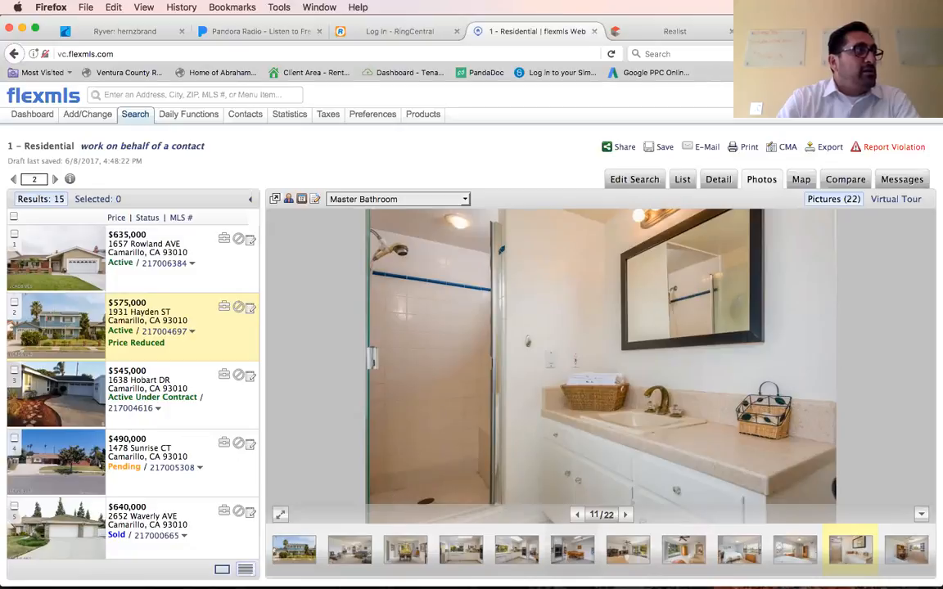
Browse the Hayden St listing's secondary bedroom, bathroom, laundry room and backyard photos, continuing back around to the front view.
key(Right)
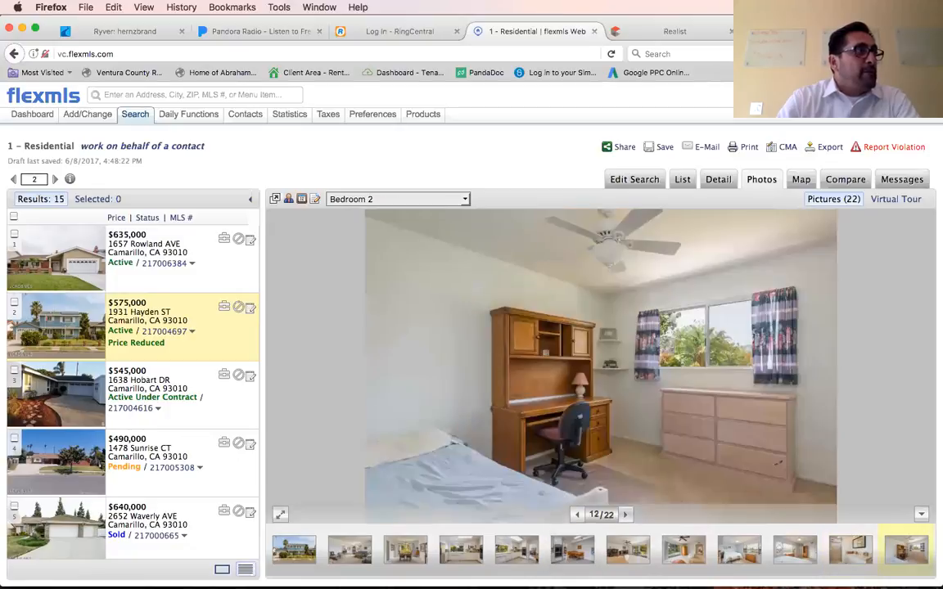
key(Right)
key(Right)
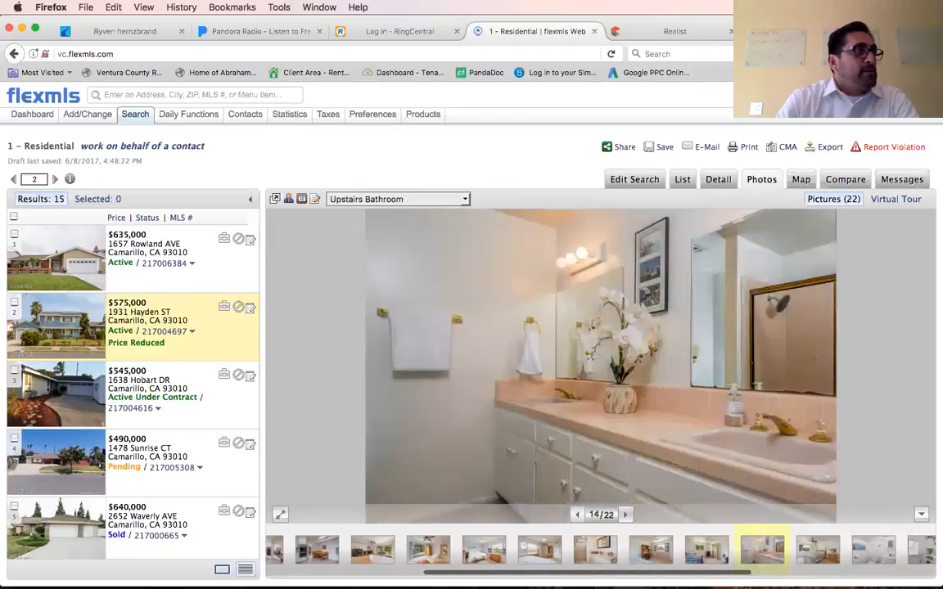
key(Right)
key(Right)
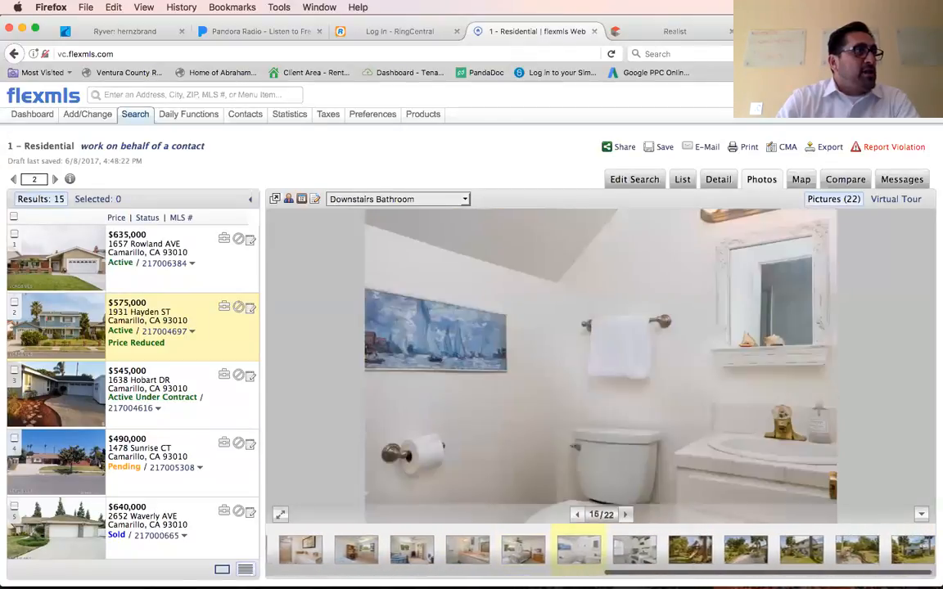
key(Right)
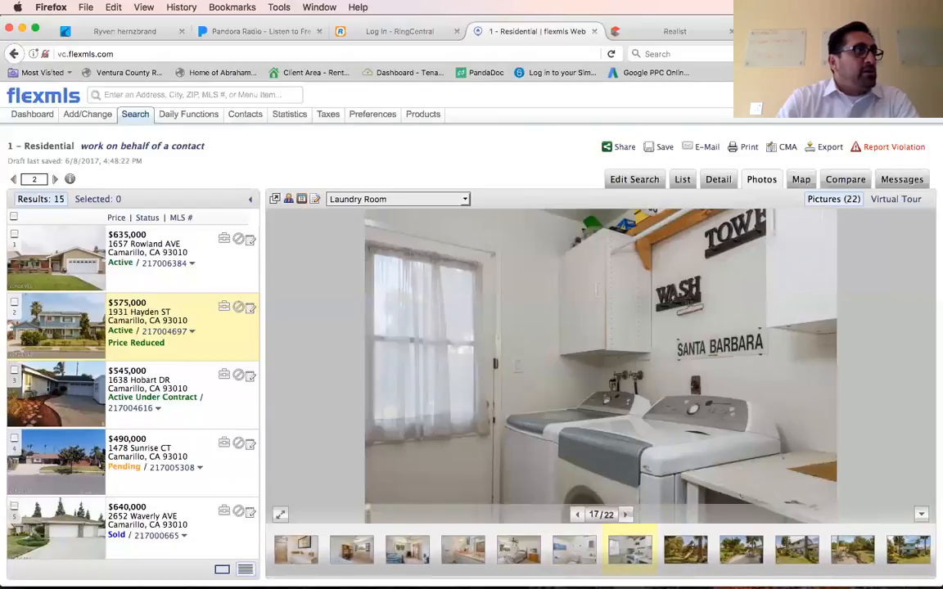
key(Right)
key(Right)
key(Right)
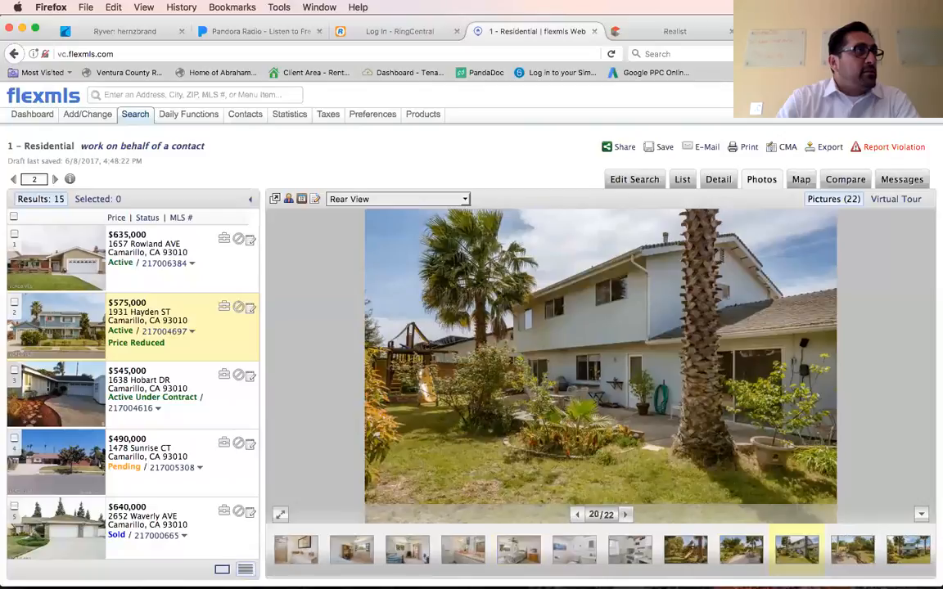
key(Right)
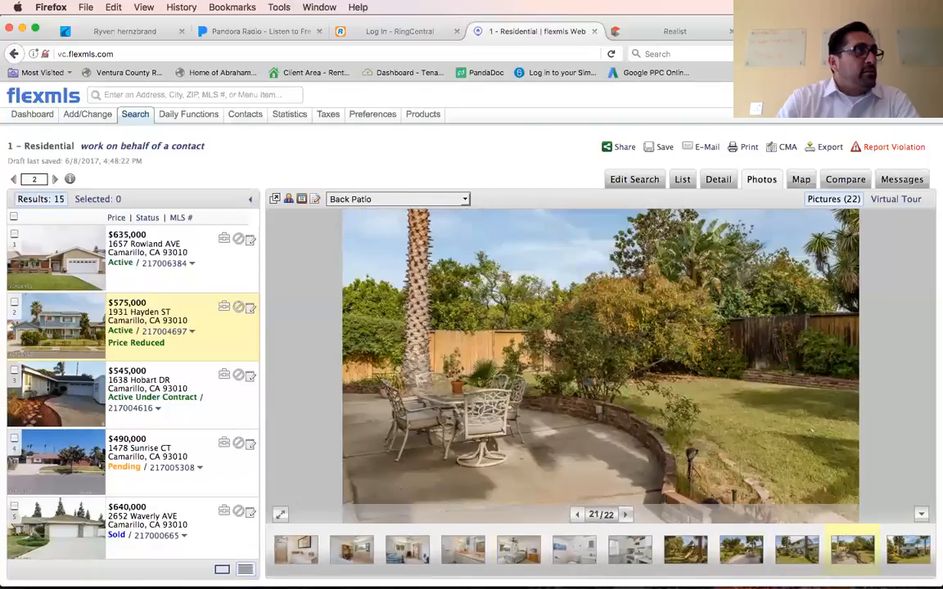
key(Right)
key(Right)
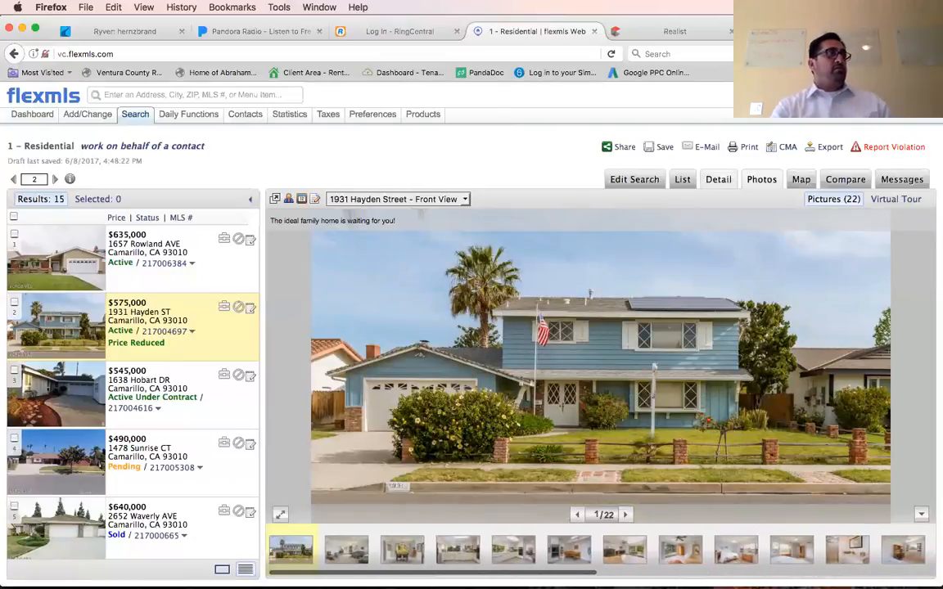
Return to the results list and look over the listings again from the first one down.
click(681, 179)
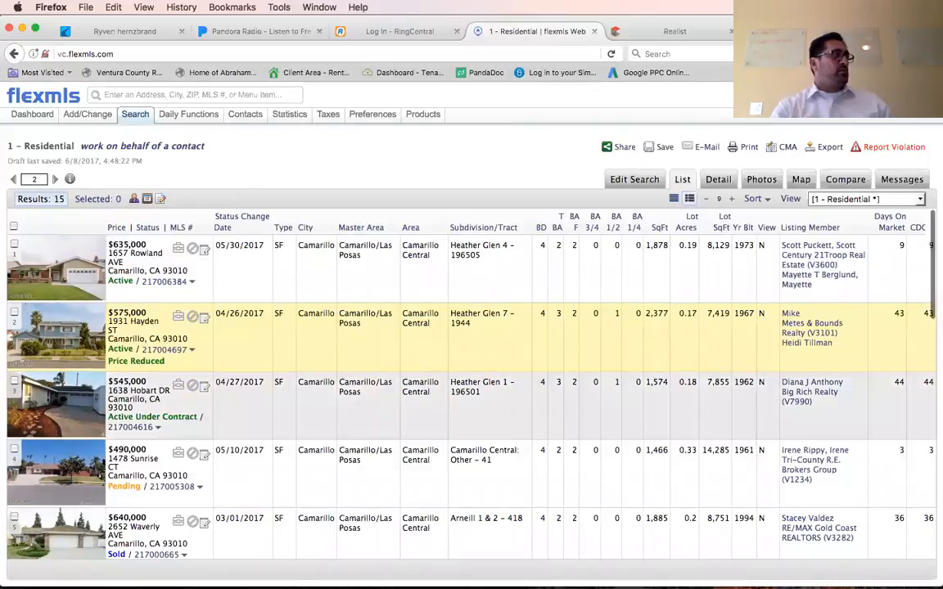
scroll(929, 314, down, 3)
scroll(930, 314, up, 3)
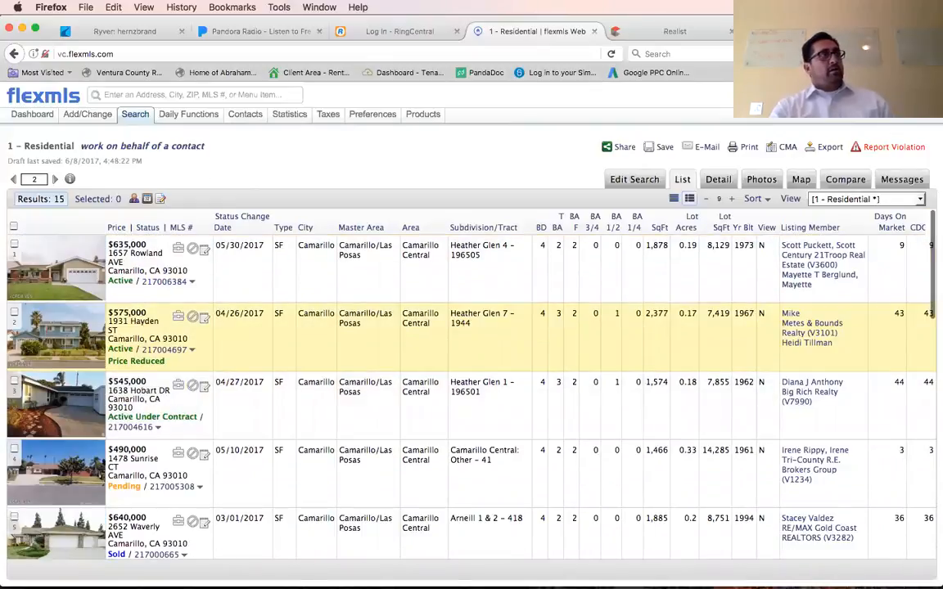